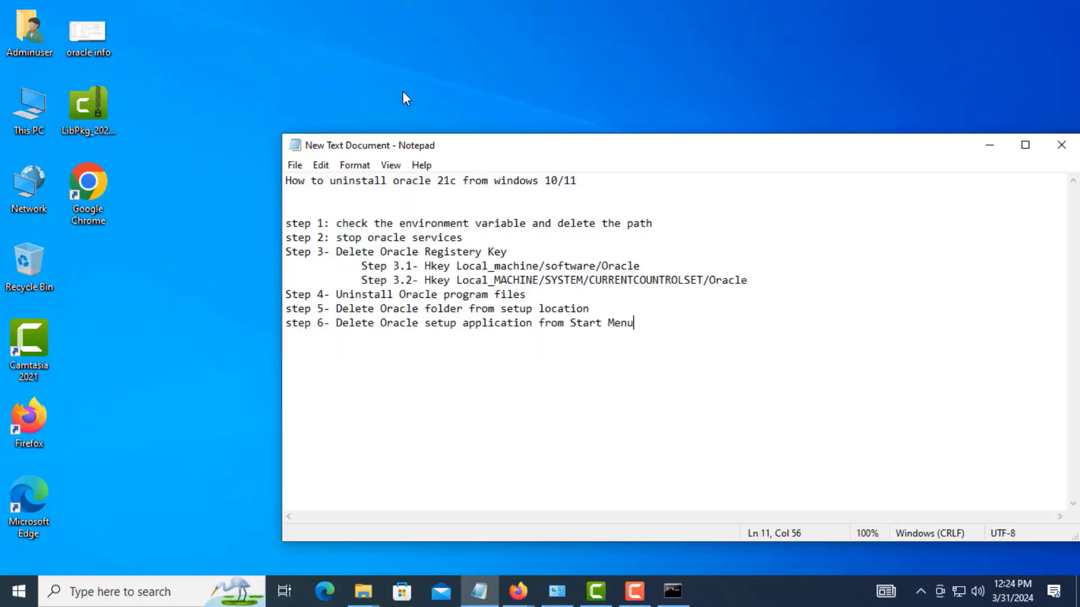
Step: Go from This PC's properties to Environment Variables and open the system Path's entry list, showing D:\oracle\dbhomeXE\bin
right_click(259, 23)
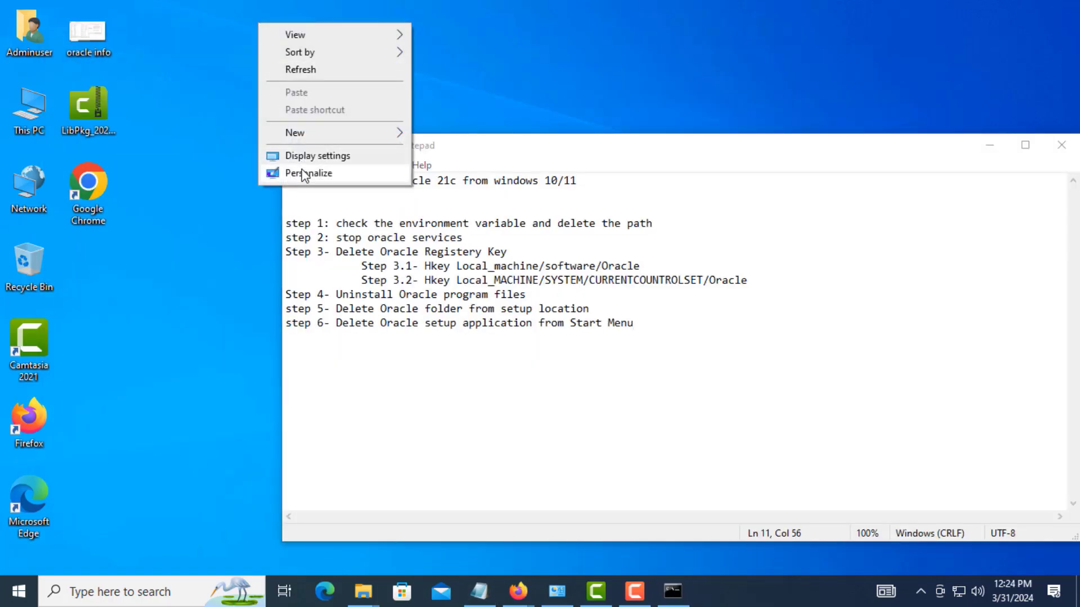
right_click(25, 116)
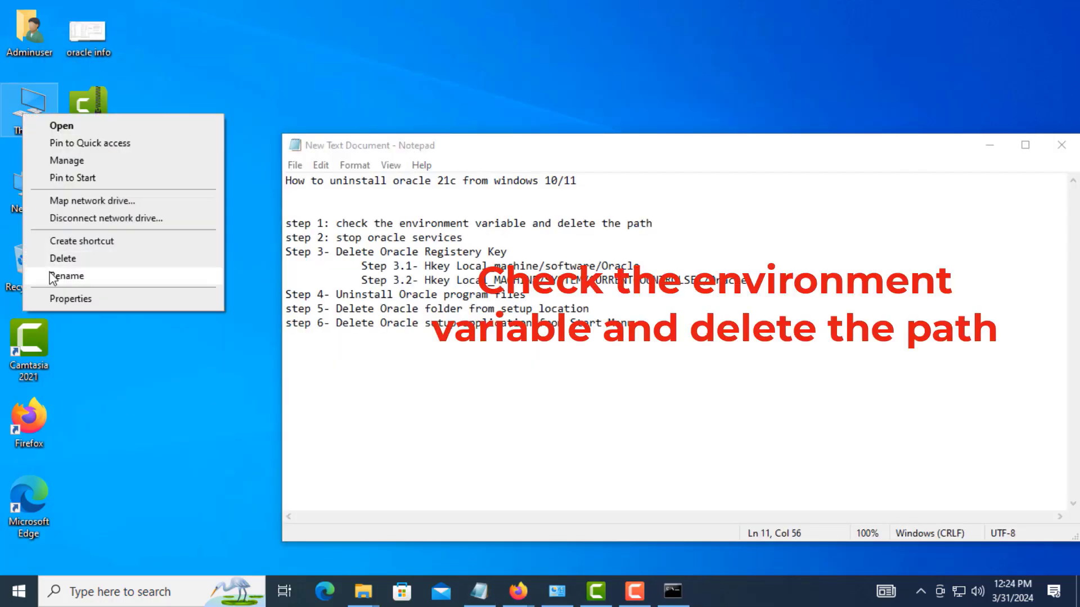
click(58, 302)
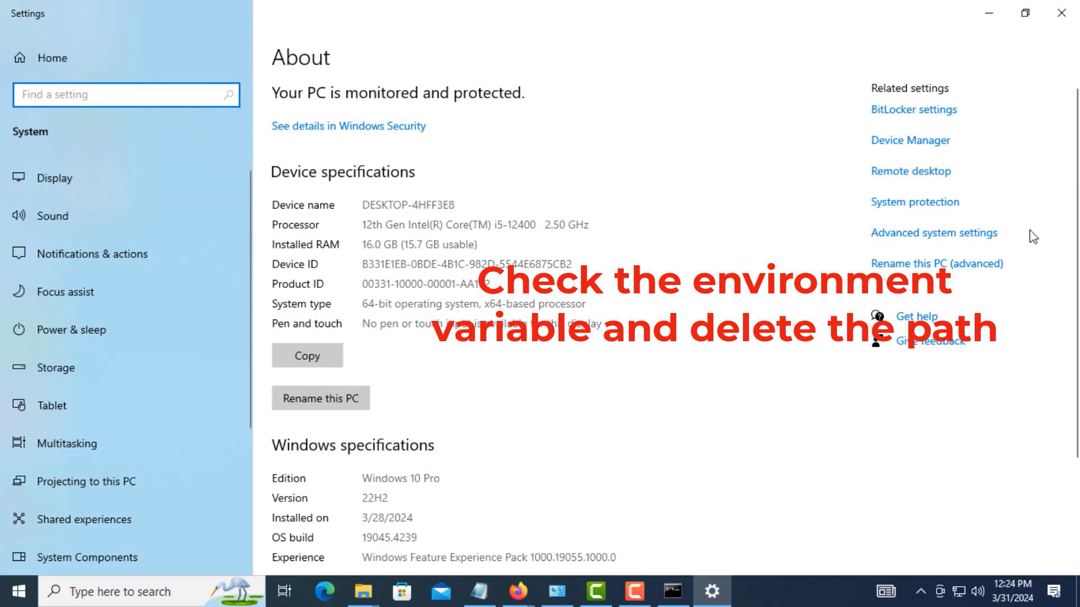
click(923, 267)
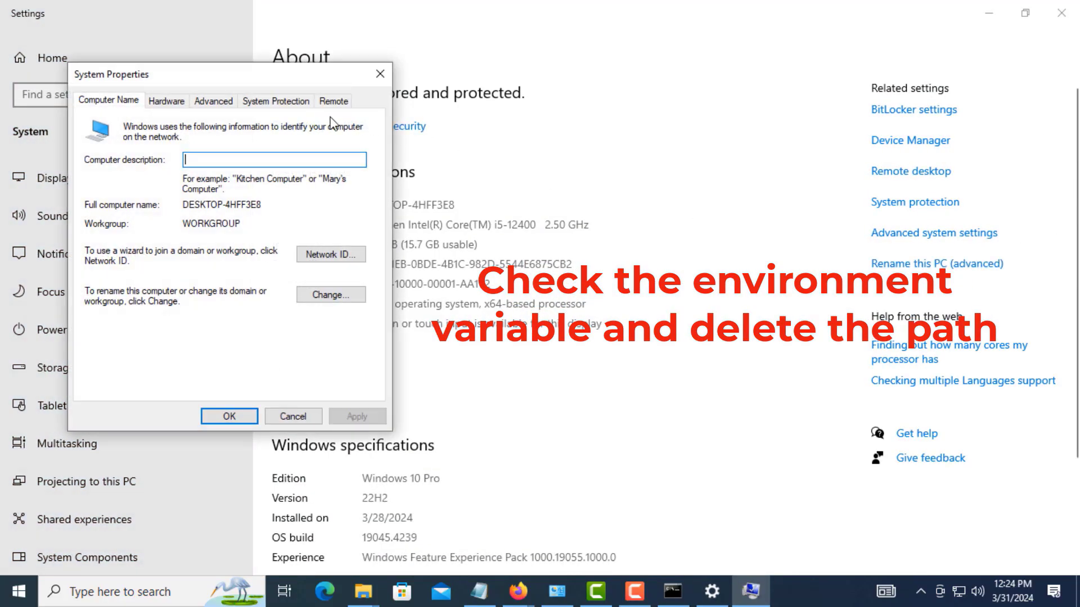
click(214, 102)
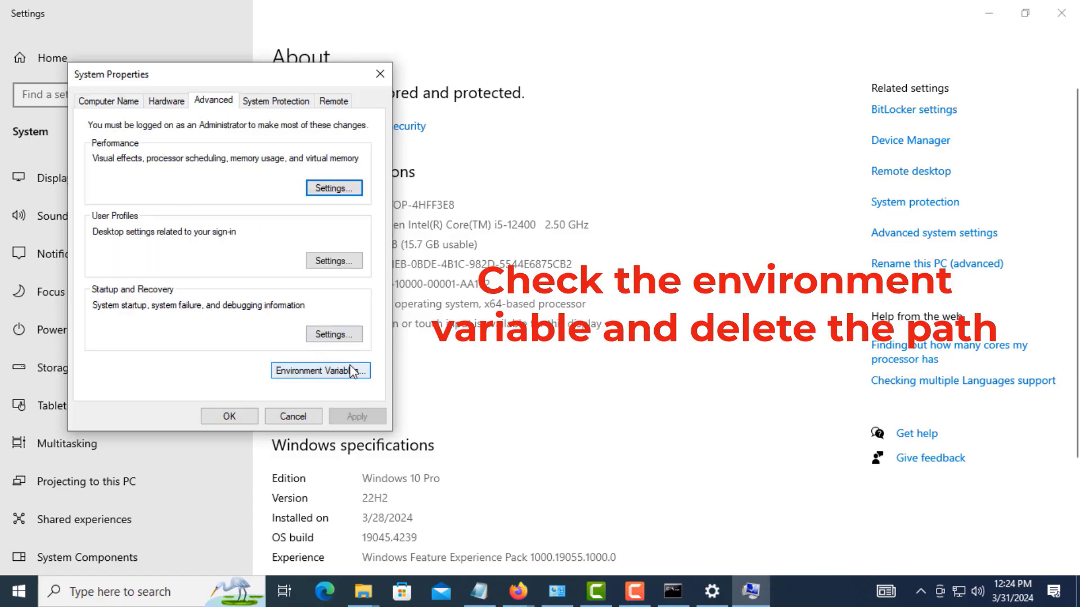
click(309, 370)
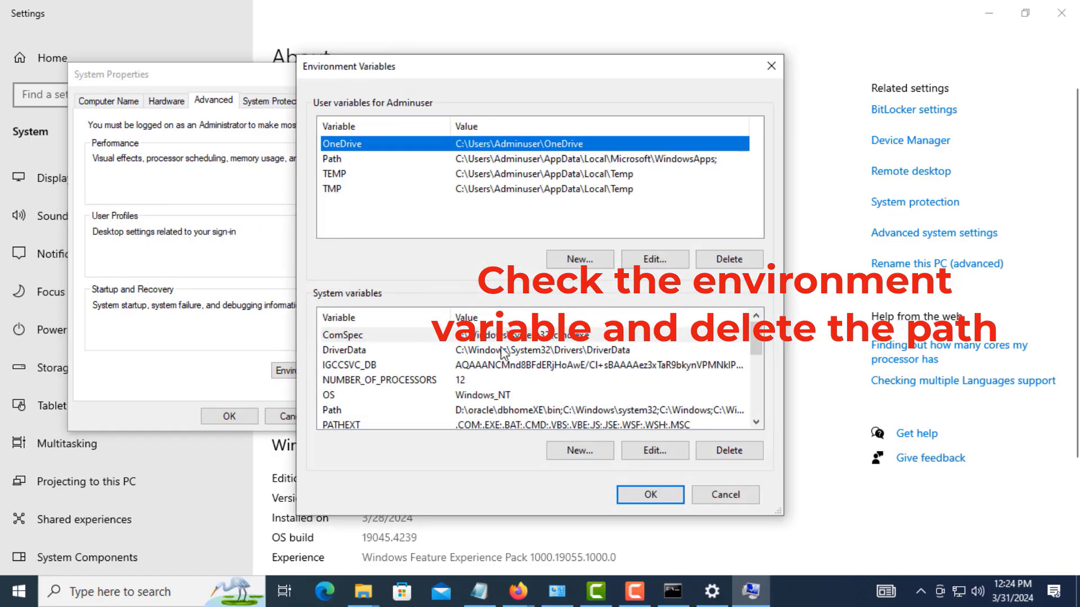
click(353, 412)
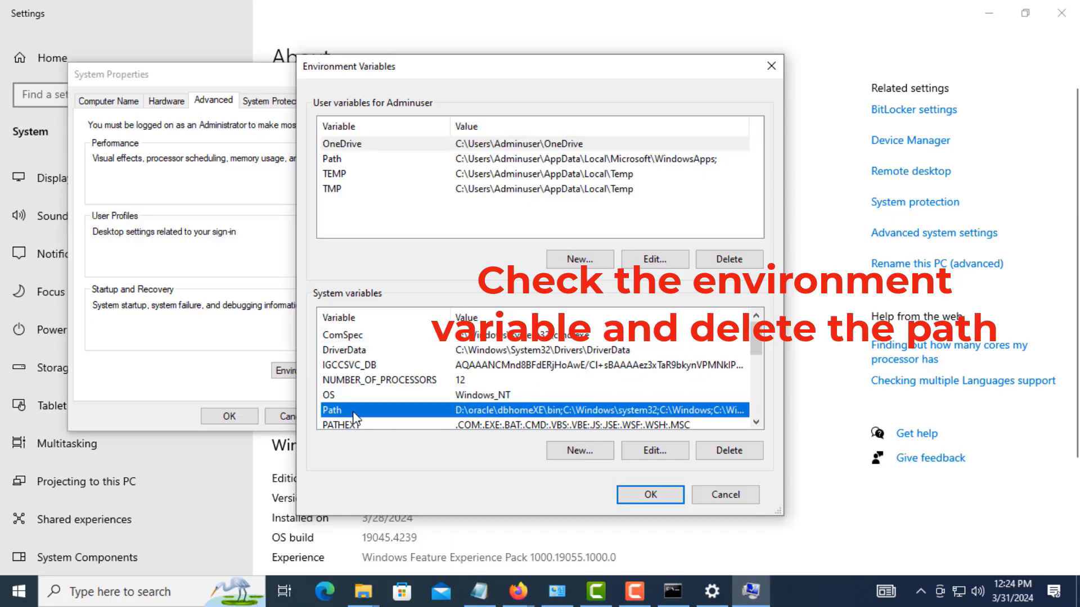
double_click(503, 411)
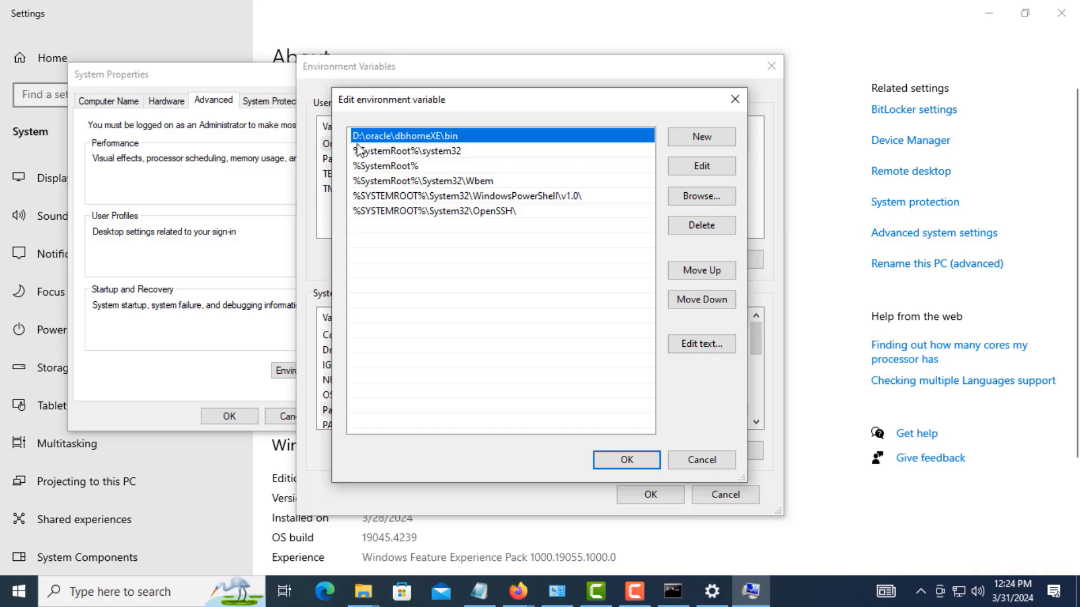
key(super+d)
double_click(33, 108)
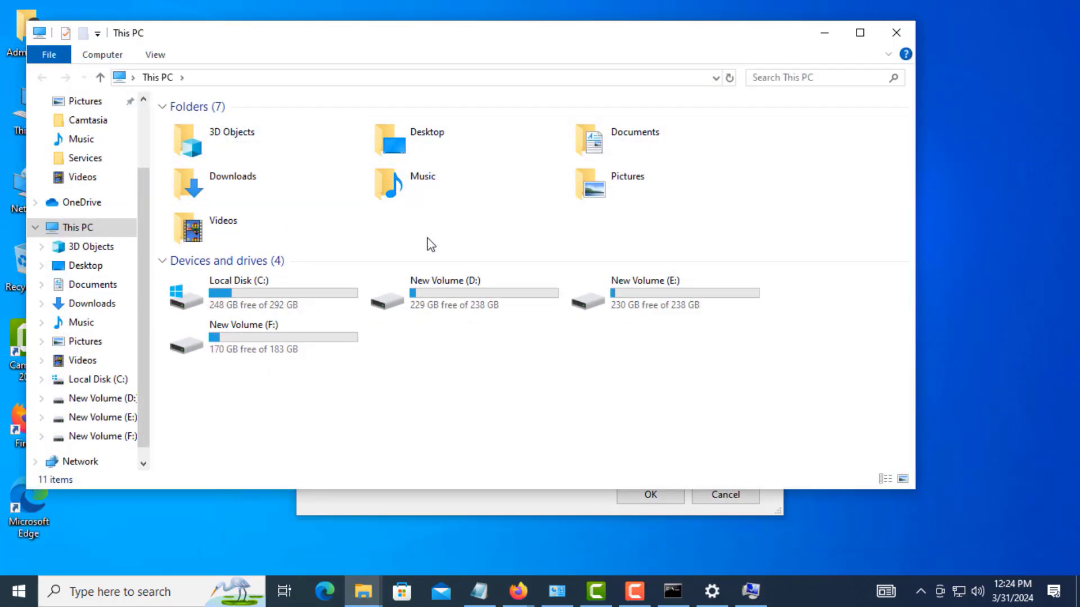
double_click(413, 303)
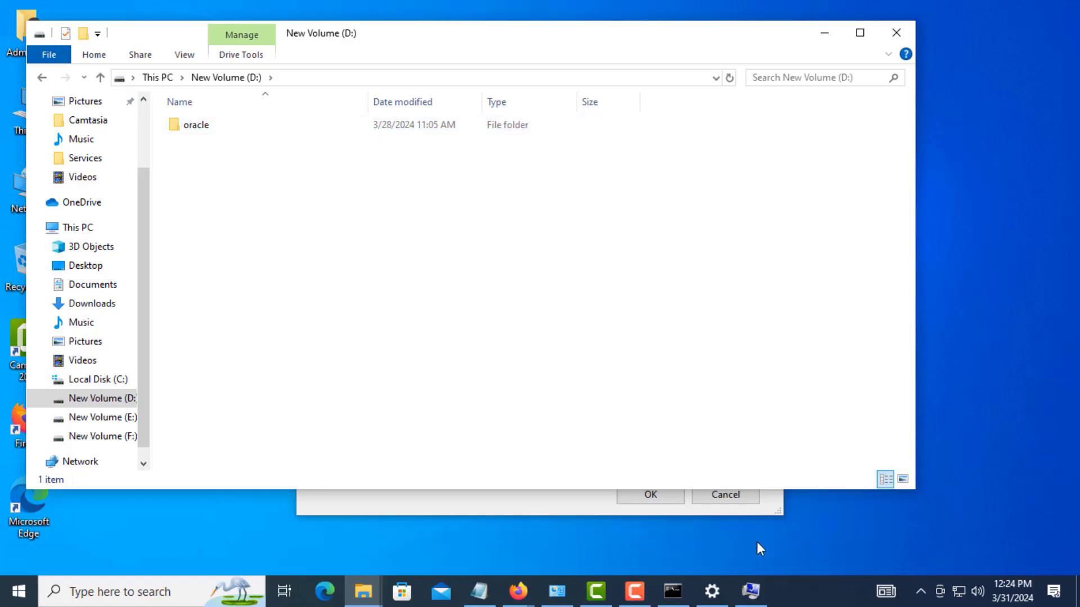
click(751, 591)
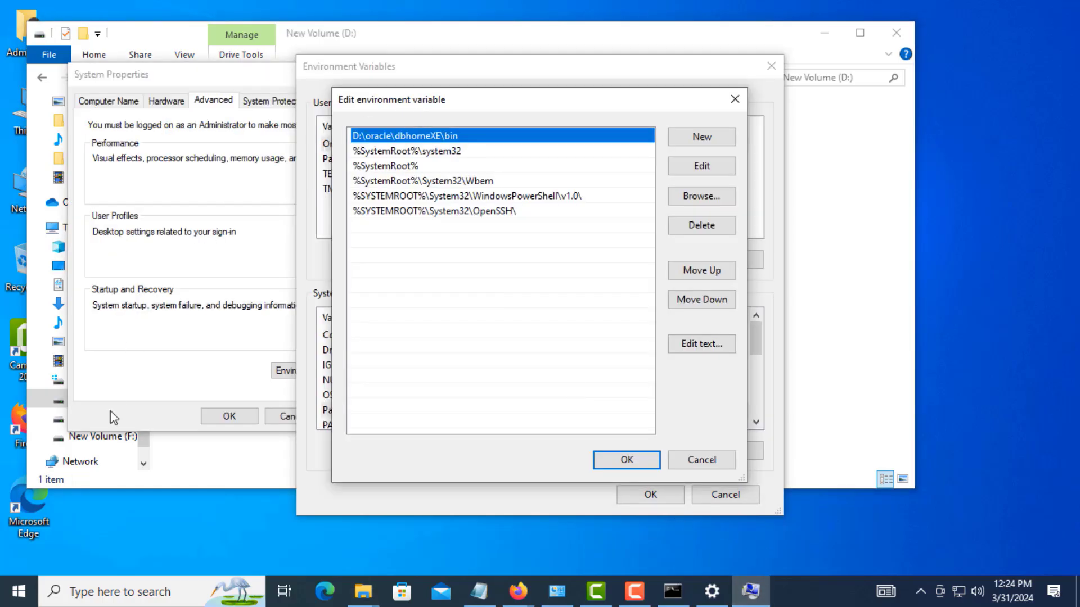
click(94, 454)
click(749, 595)
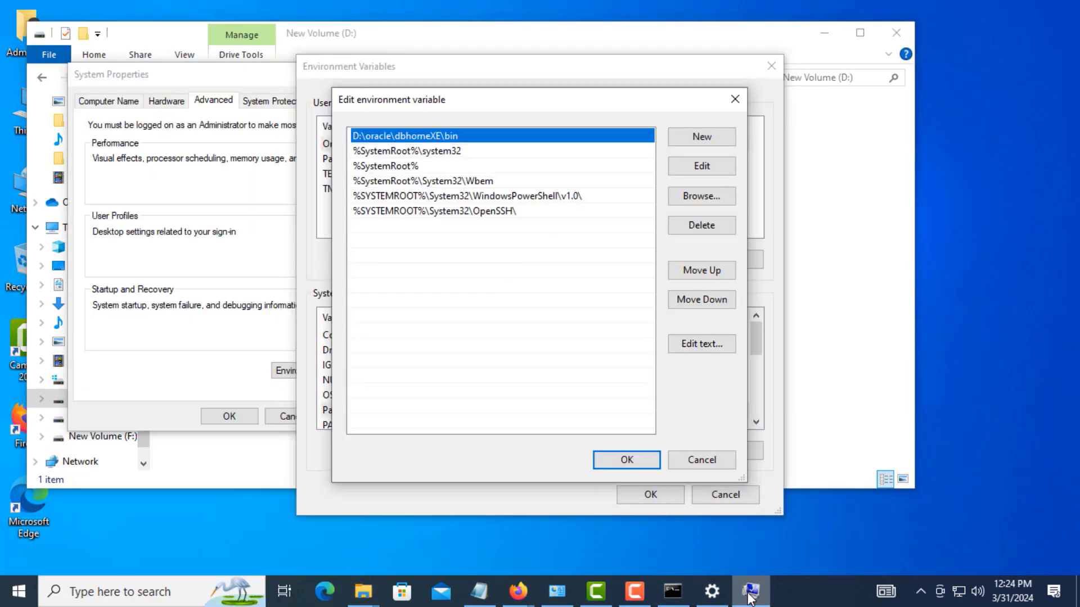
drag(319, 33, 524, 229)
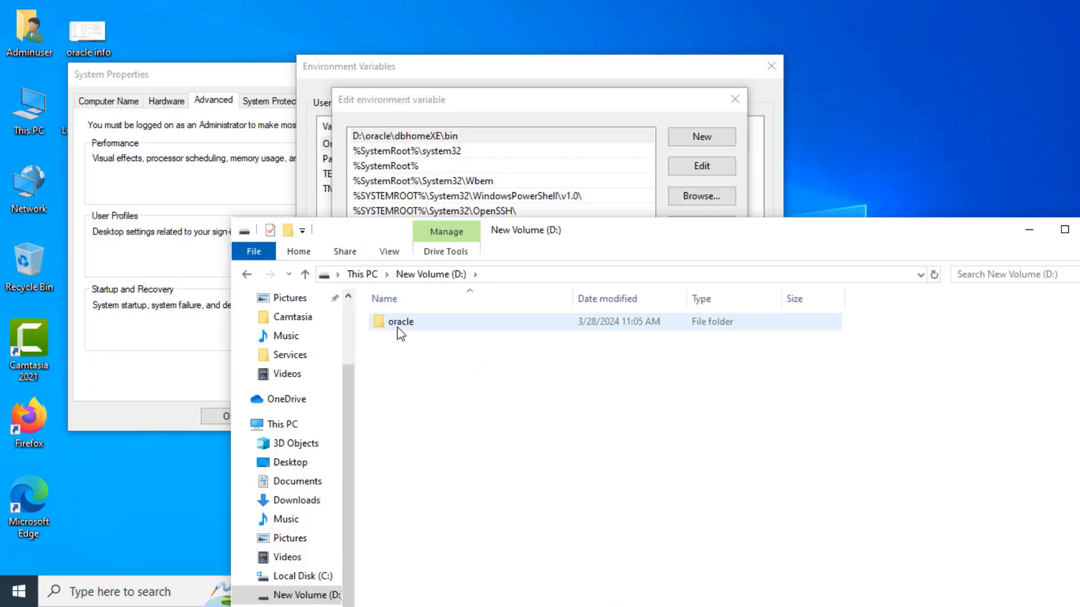
double_click(396, 324)
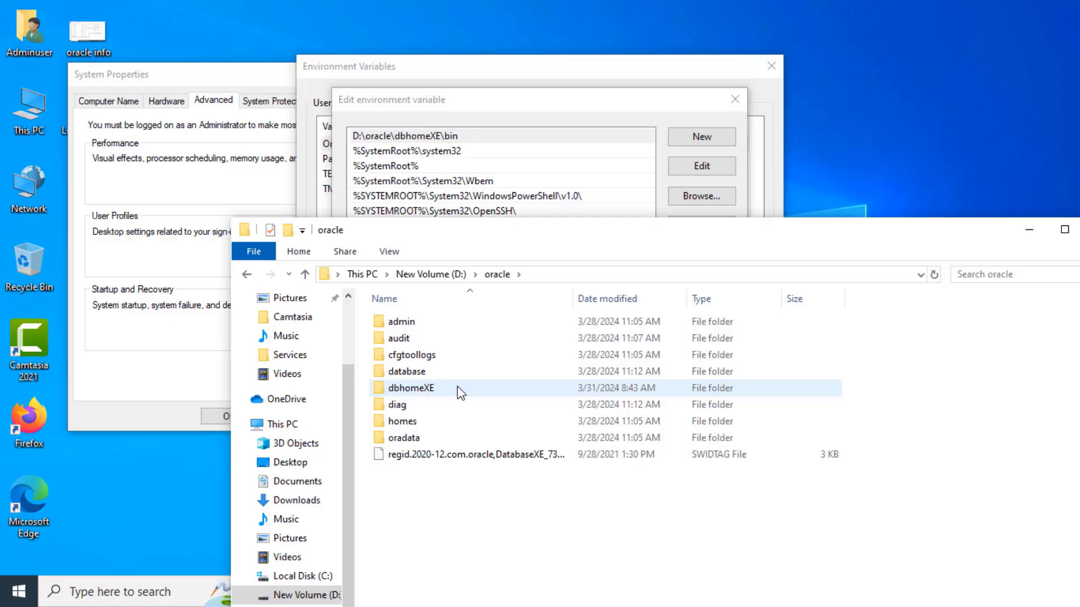
click(304, 273)
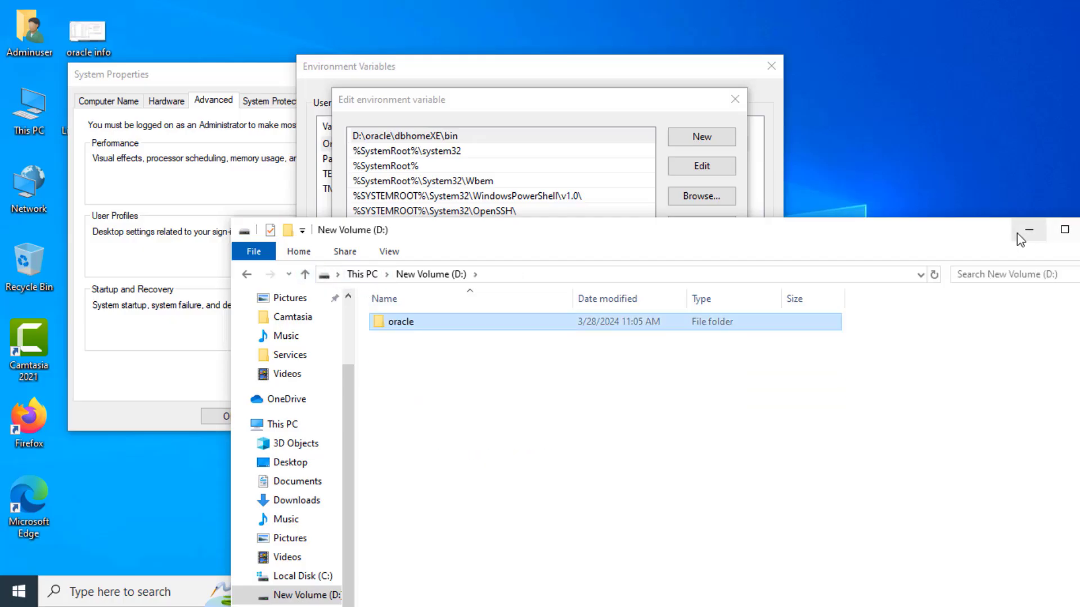
drag(1016, 233, 636, 281)
click(791, 280)
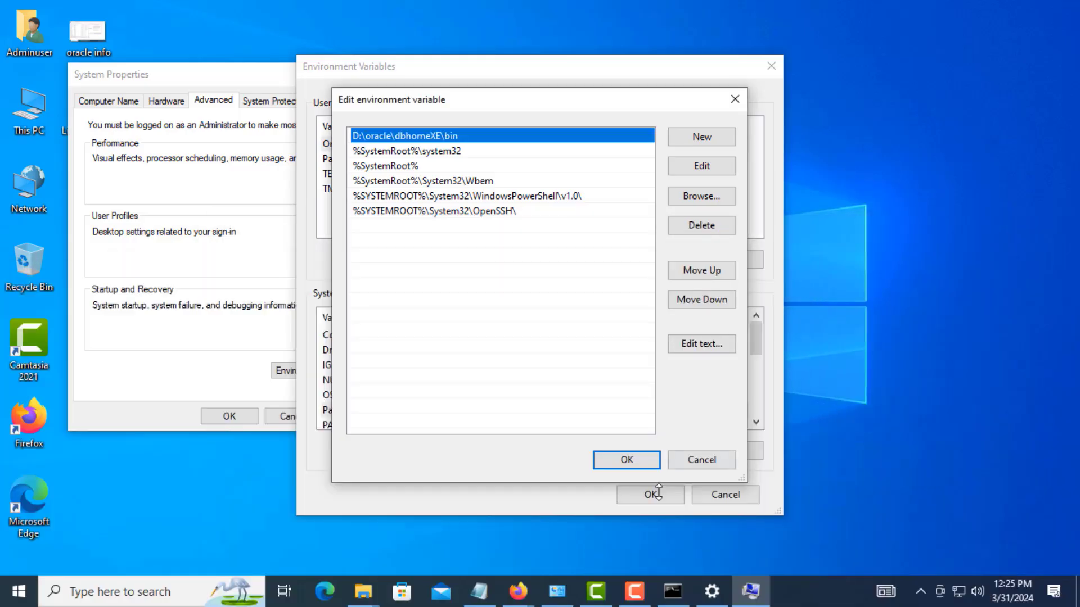
Step: Delete the D:\oracle\dbhomeXE\bin entry from the system Path and confirm both dialogs with OK
double_click(380, 135)
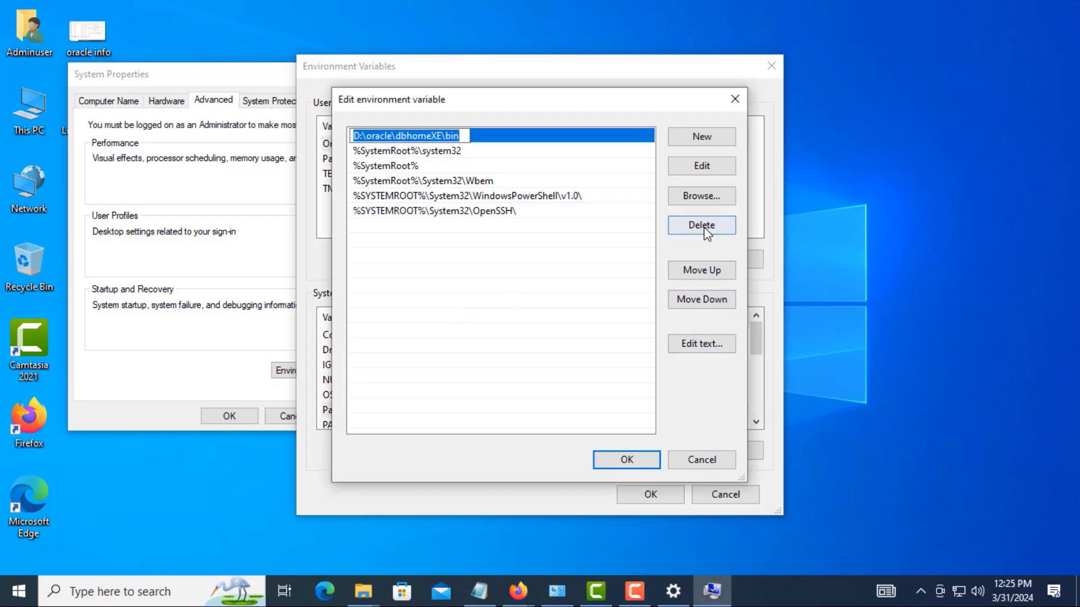
click(404, 298)
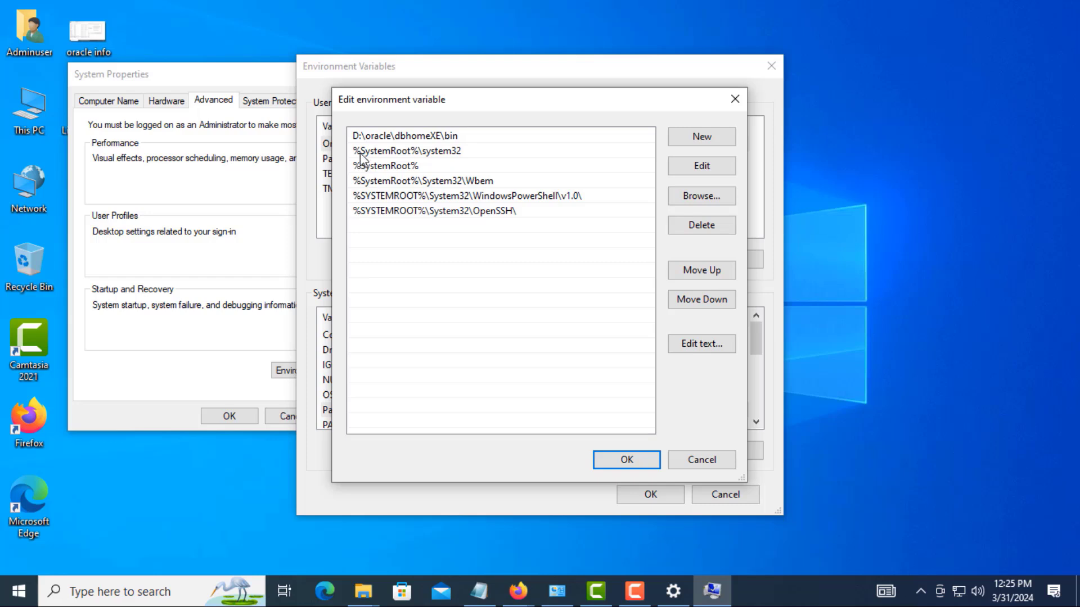
click(366, 137)
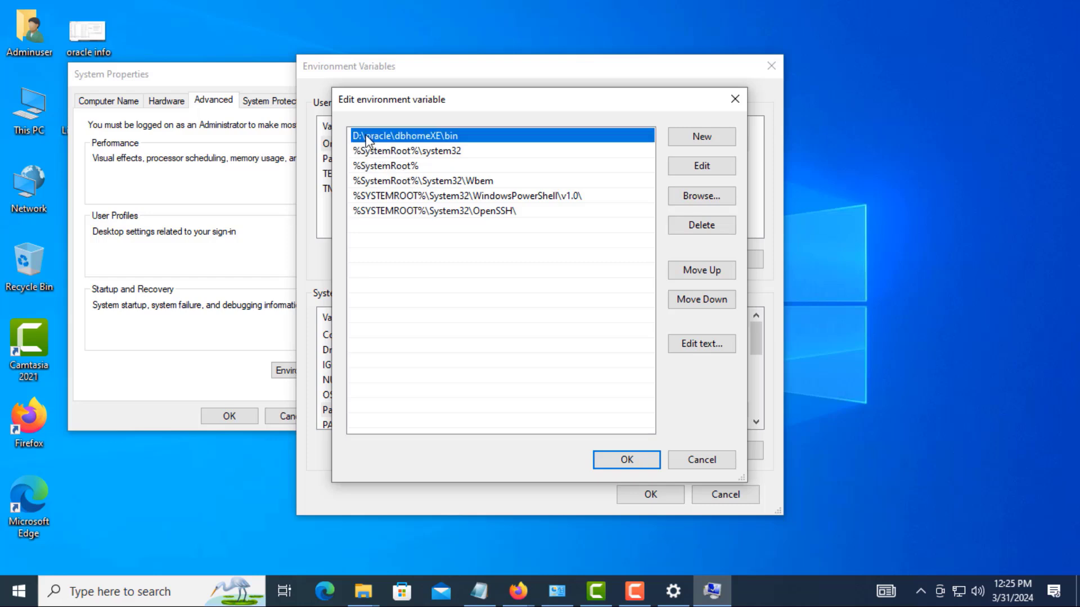
click(711, 223)
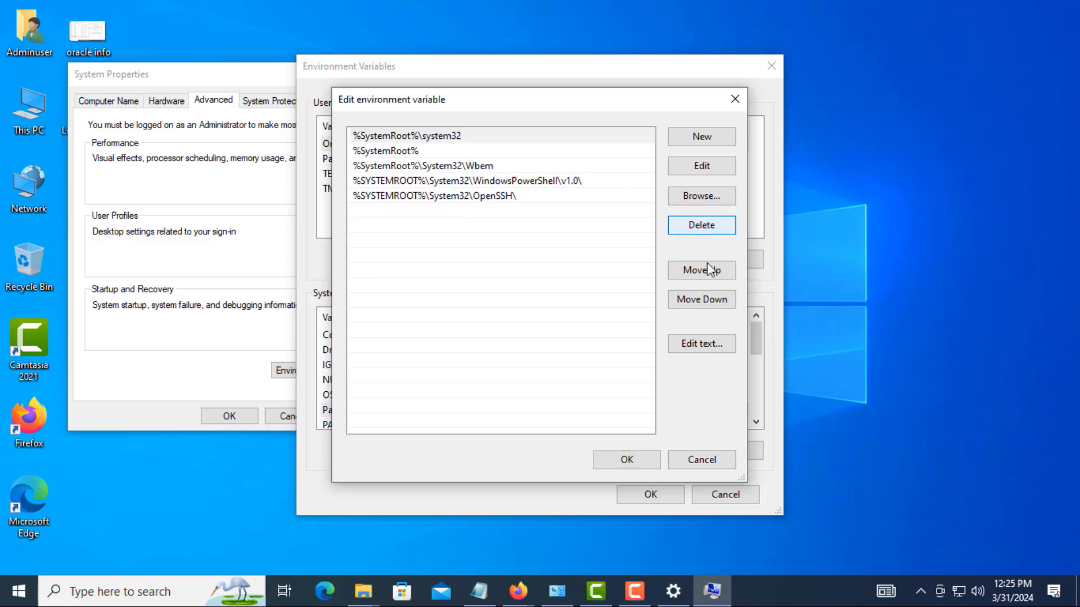
click(638, 460)
click(650, 494)
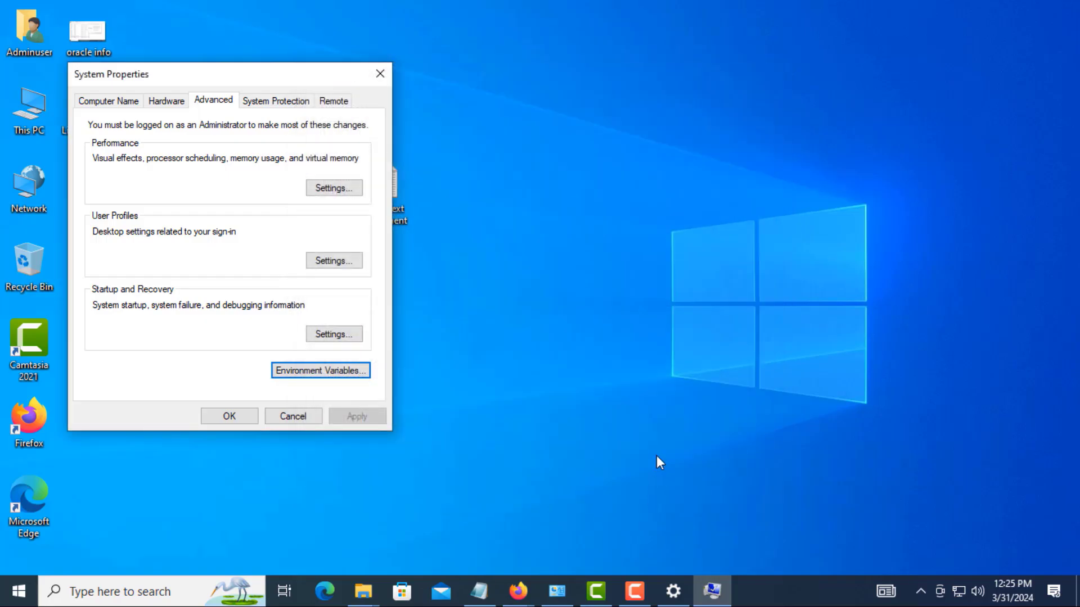
Step: Return to the Notepad checklist, then launch the Services console (services.msc) from the Run prompt
click(479, 590)
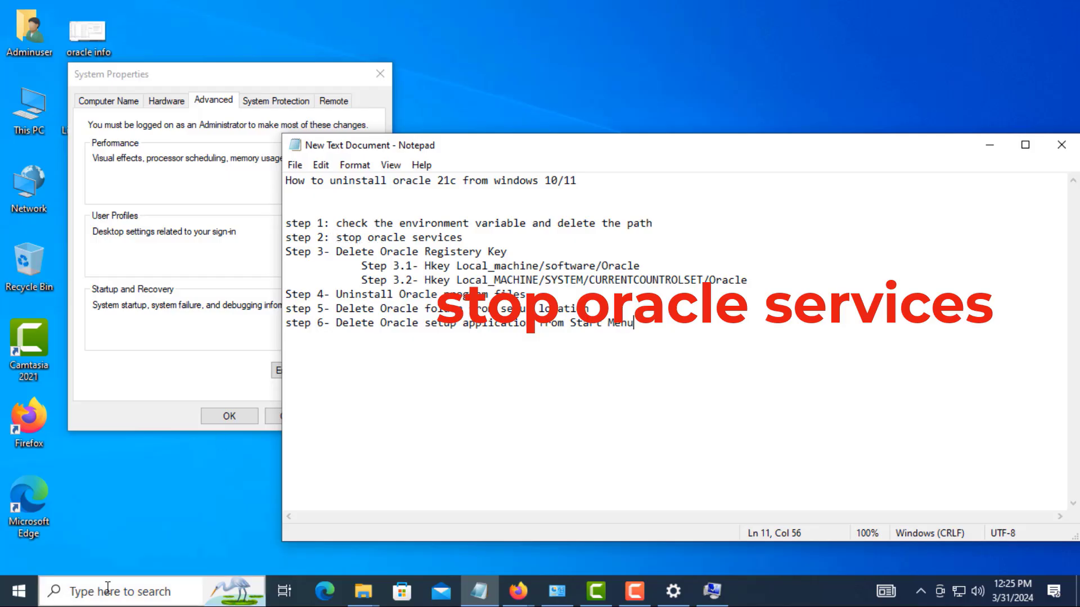
key(super+r)
text(ser)
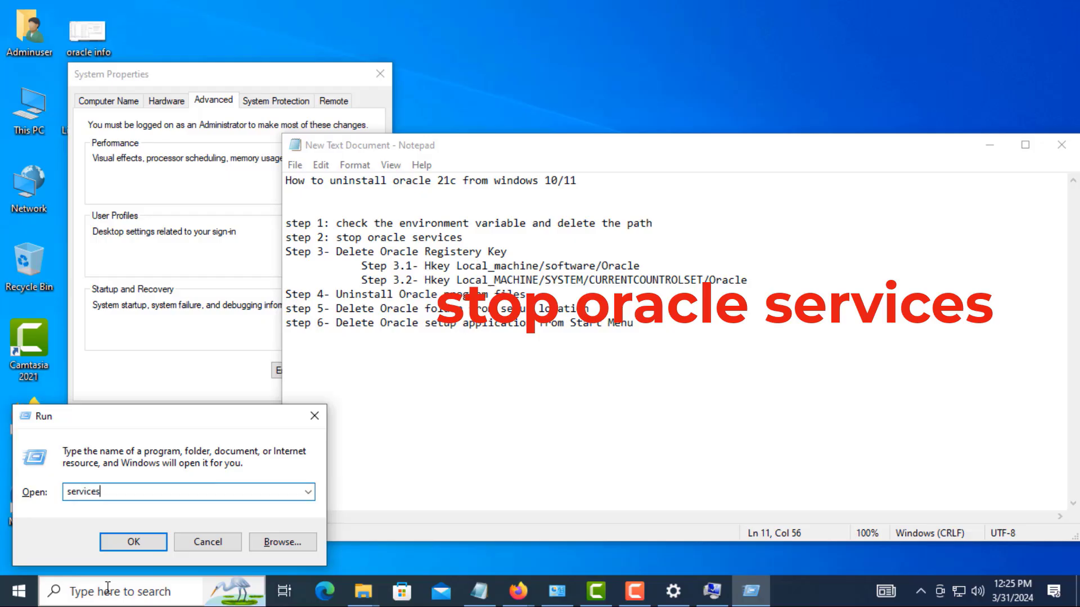
key(Return)
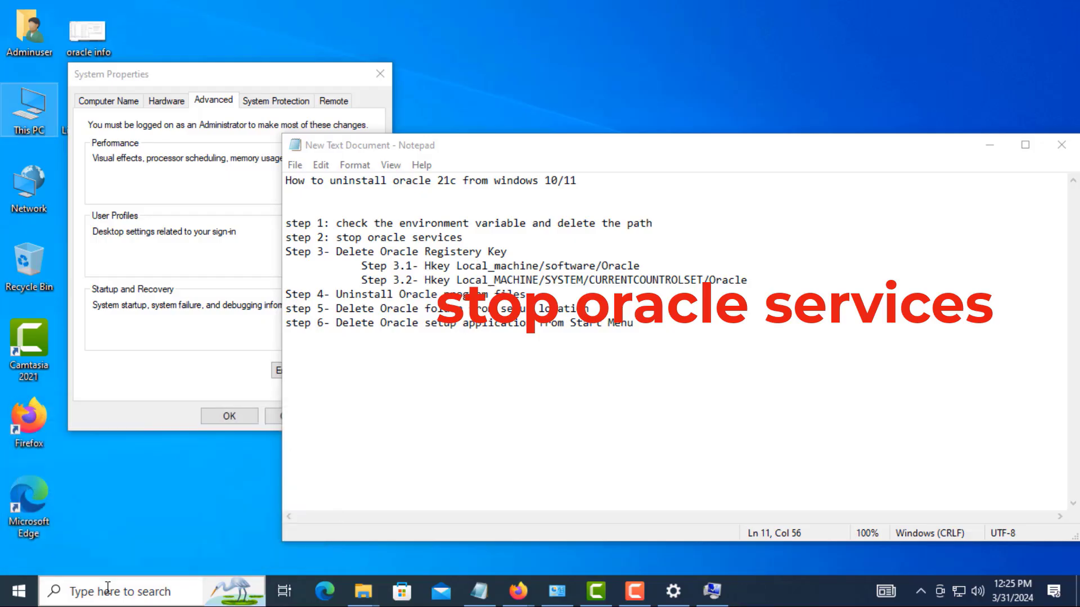
Step: Jump to the Oracle services and stop OracleOraDB21Home1MTSRecoveryService
click(319, 258)
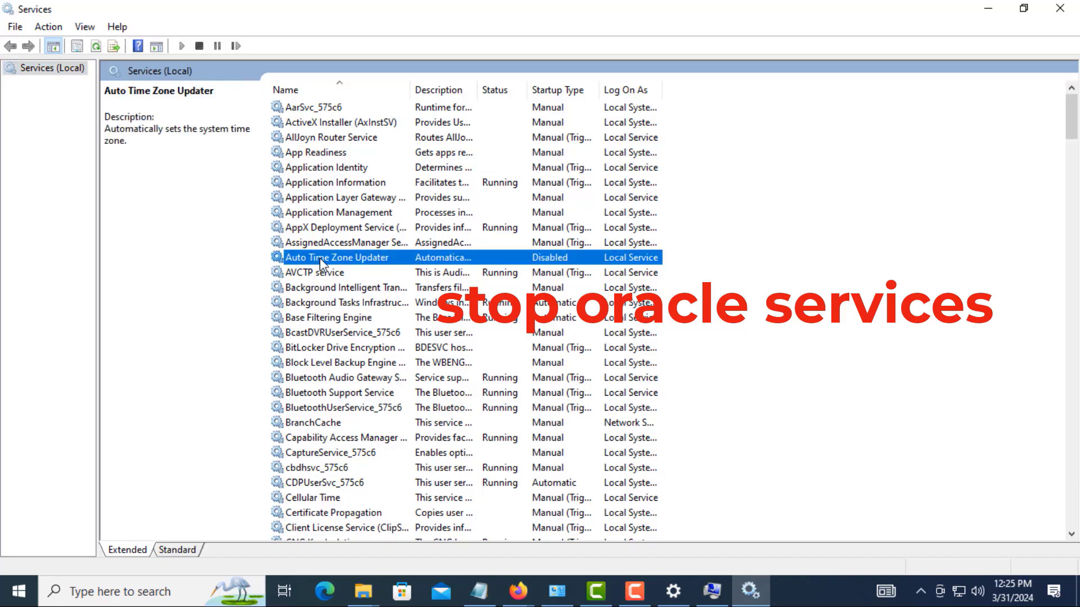
key(o)
scroll(531, 241, down, 4)
scroll(530, 240, down, 1)
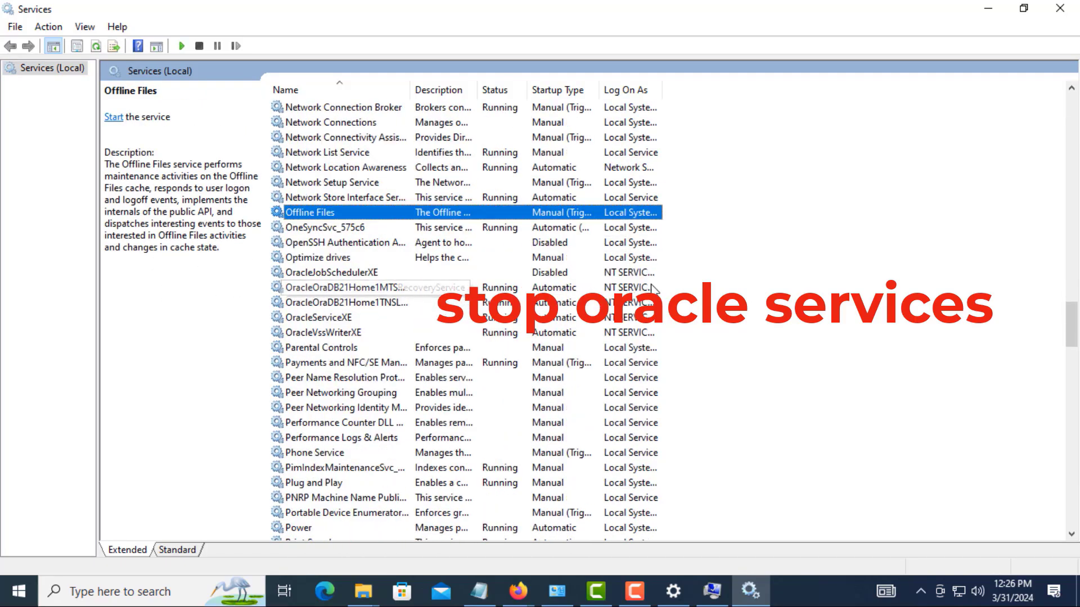
scroll(315, 293, down, 1)
click(340, 248)
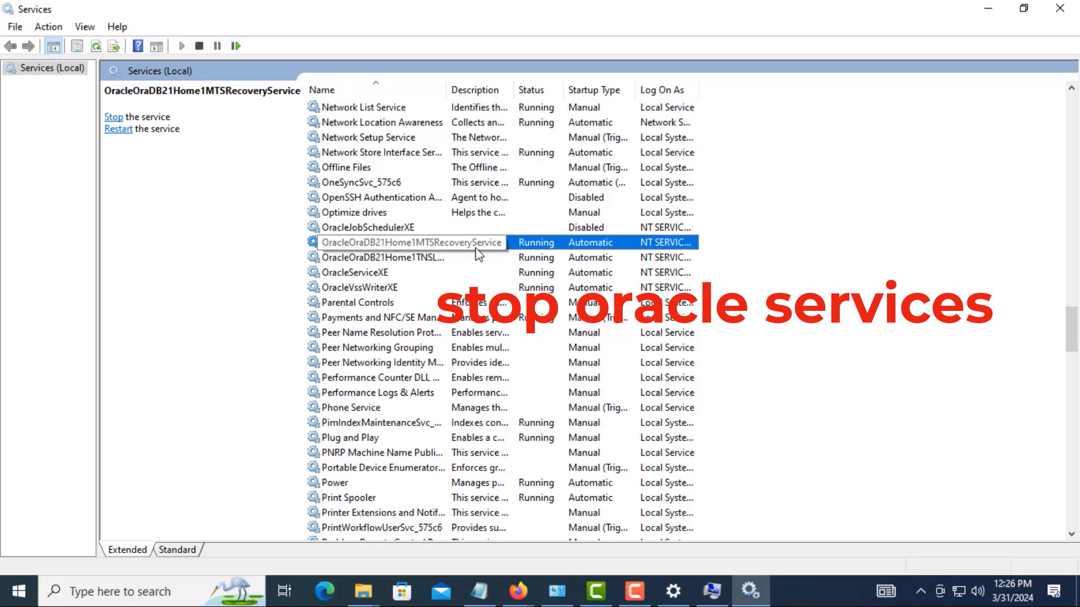
right_click(371, 247)
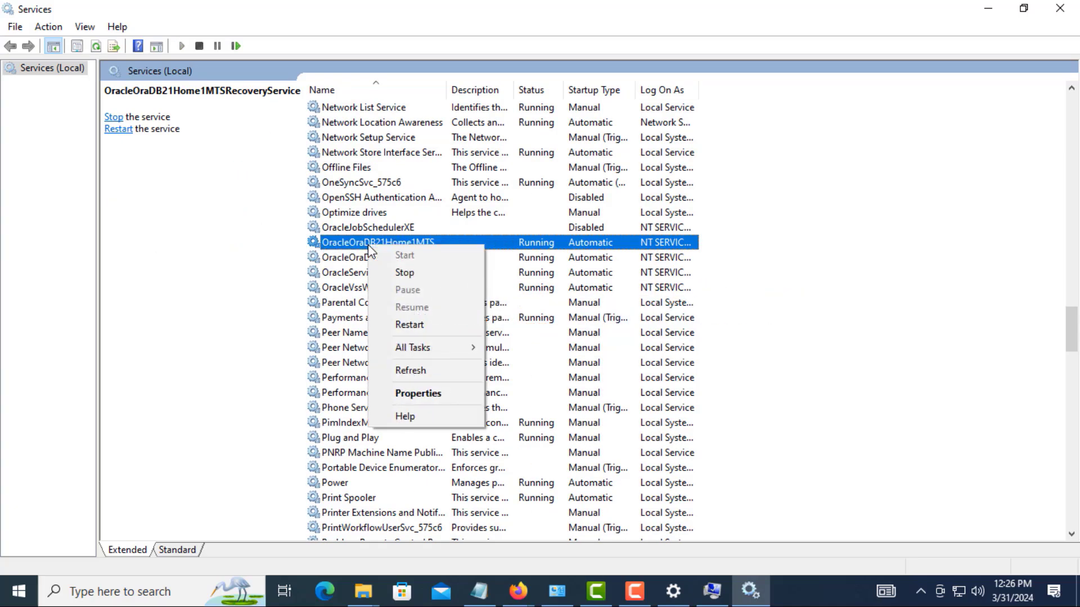
click(402, 274)
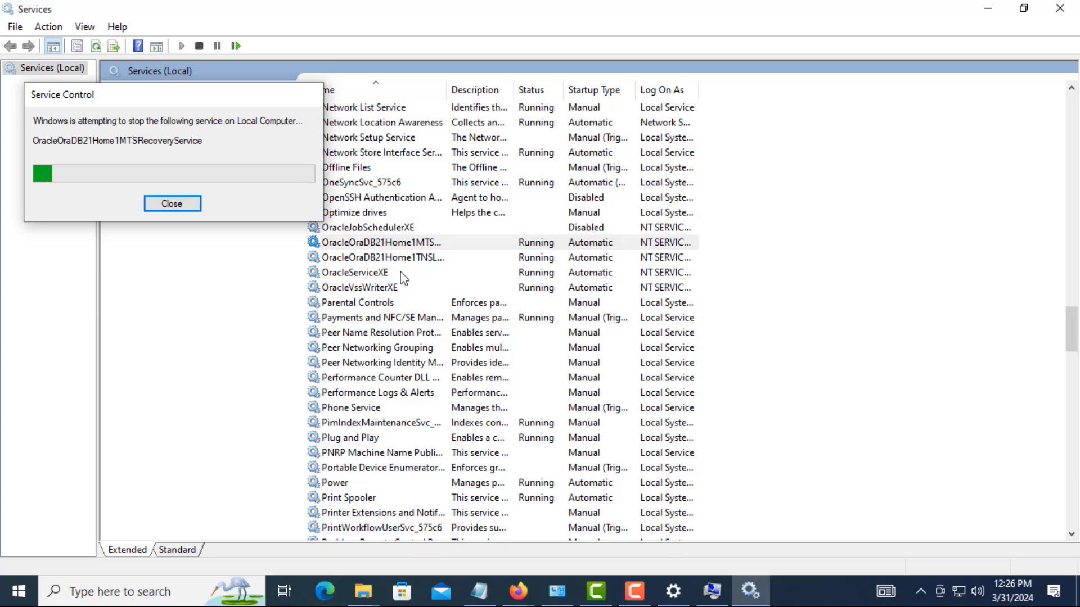
Step: Stop the OracleServiceXE and OracleOraDB21Home1TNSListener services
click(374, 258)
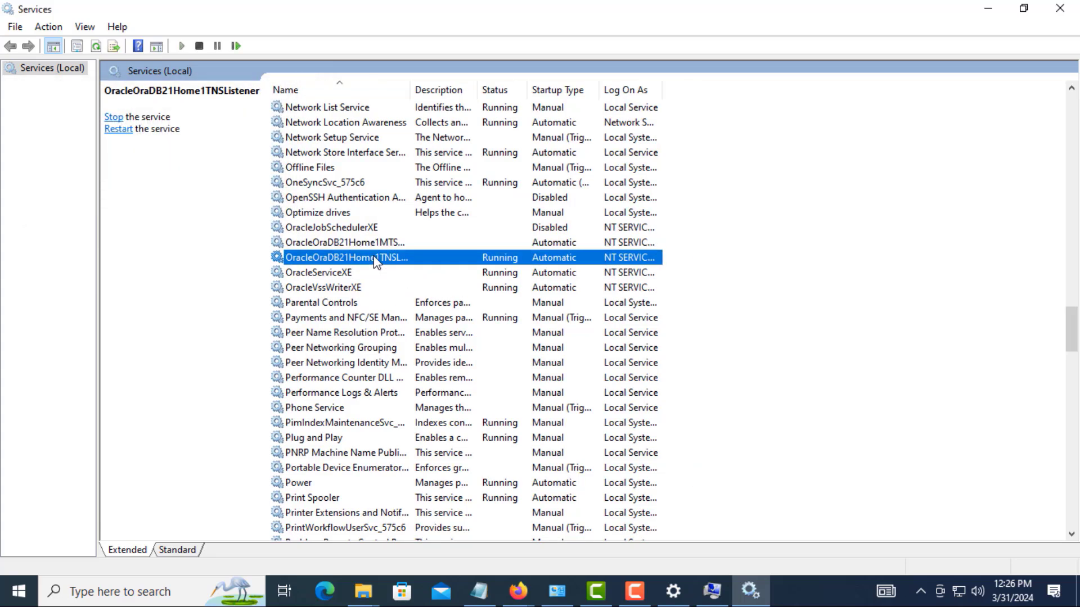
click(322, 275)
right_click(323, 276)
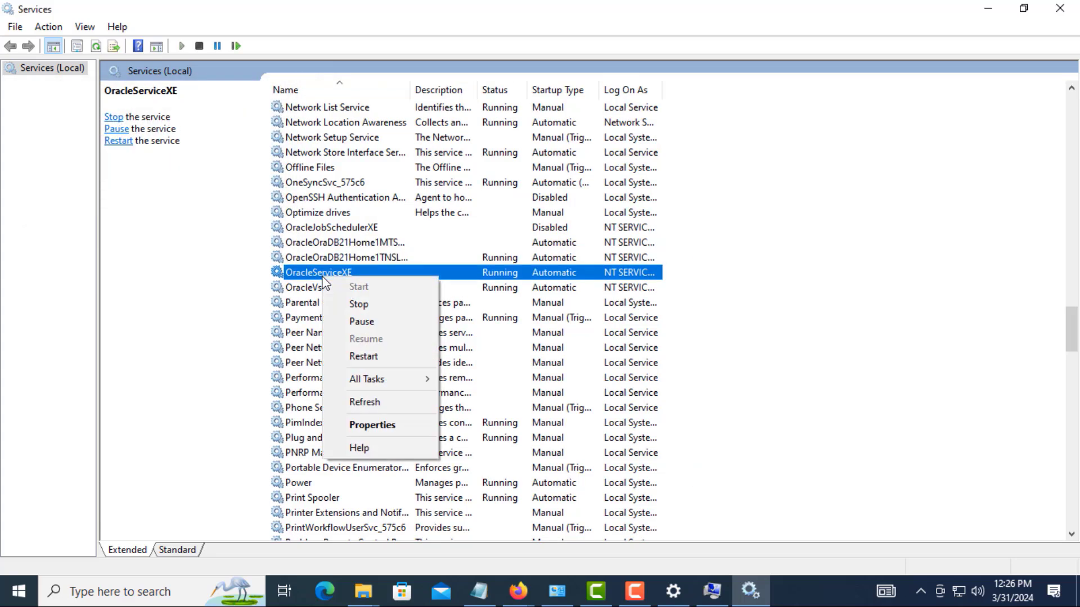
click(359, 304)
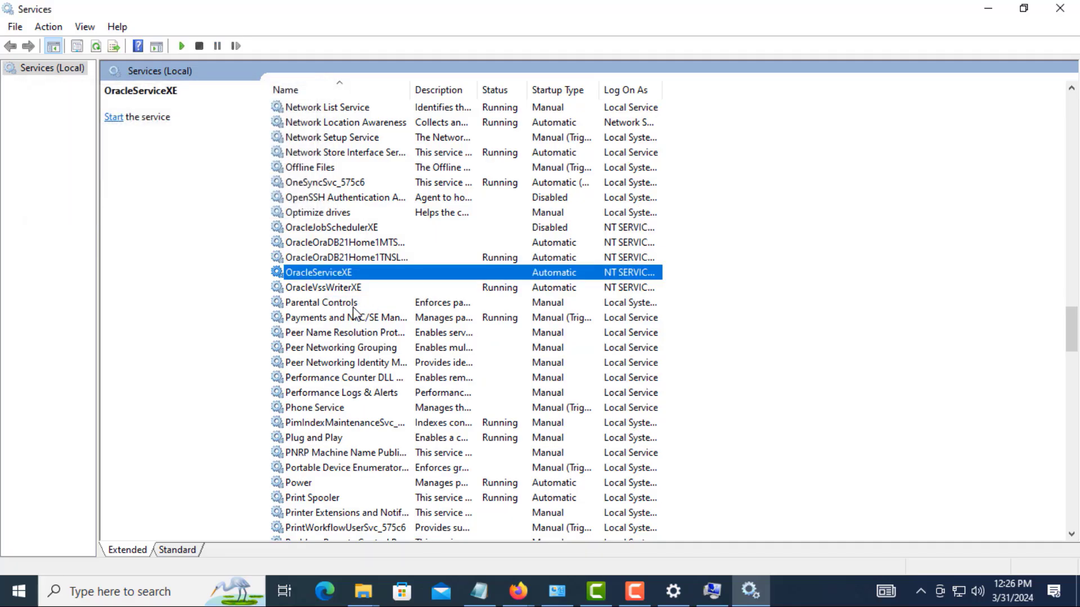
click(353, 262)
right_click(353, 263)
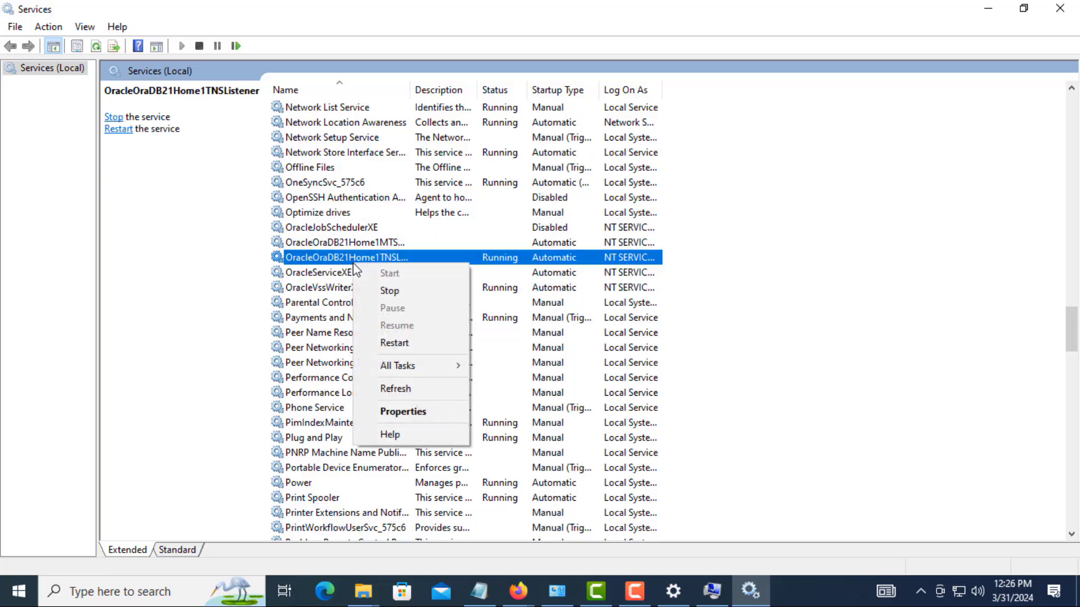
click(384, 290)
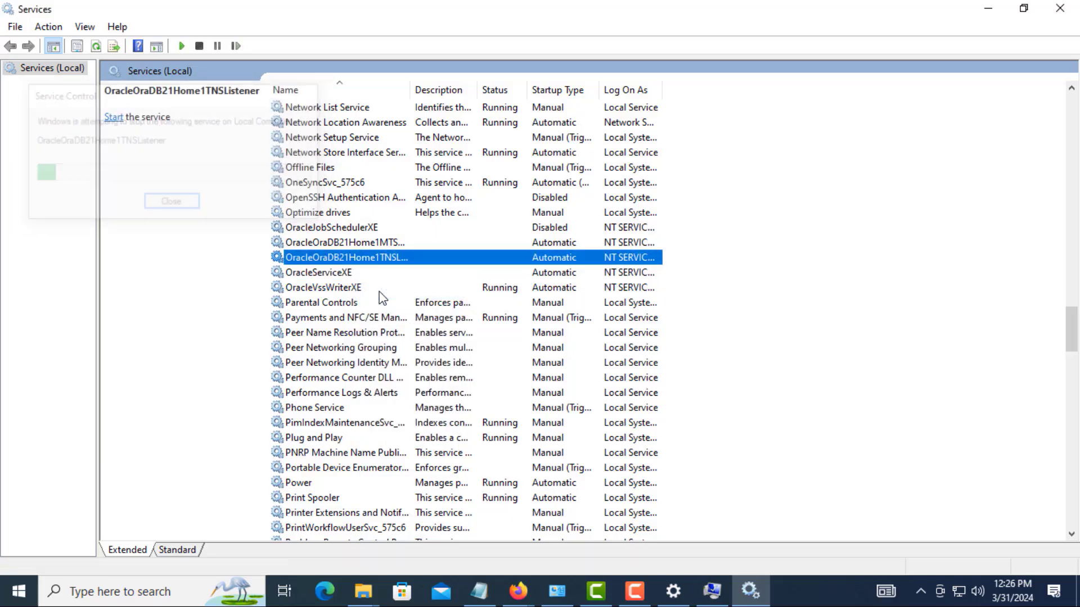
Step: Stop OracleVssWriterXE, confirm all Oracle services are stopped, and return to the Notepad checklist
click(338, 272)
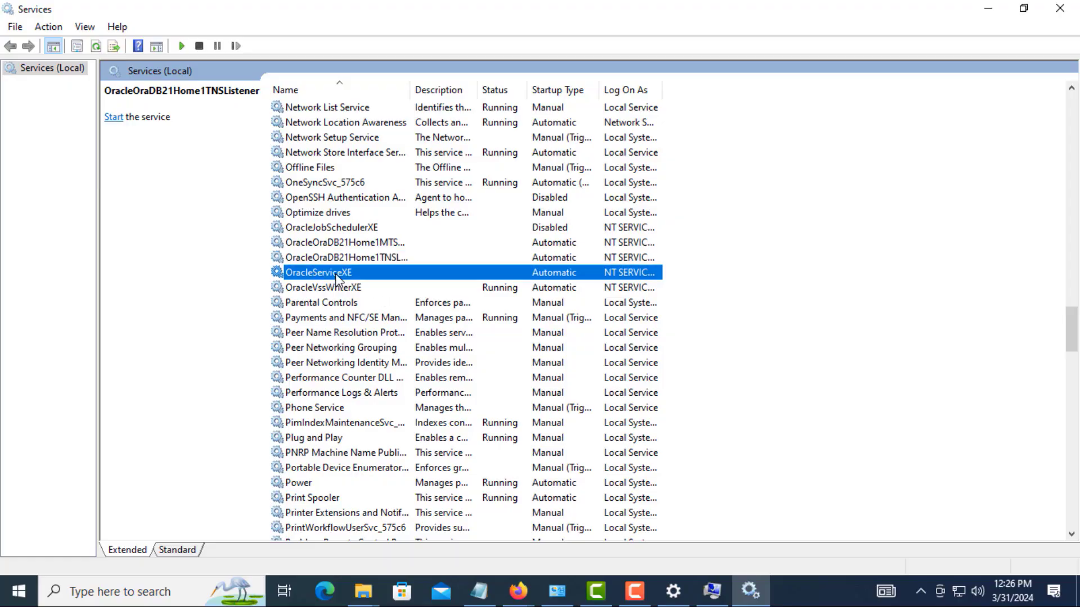
right_click(335, 274)
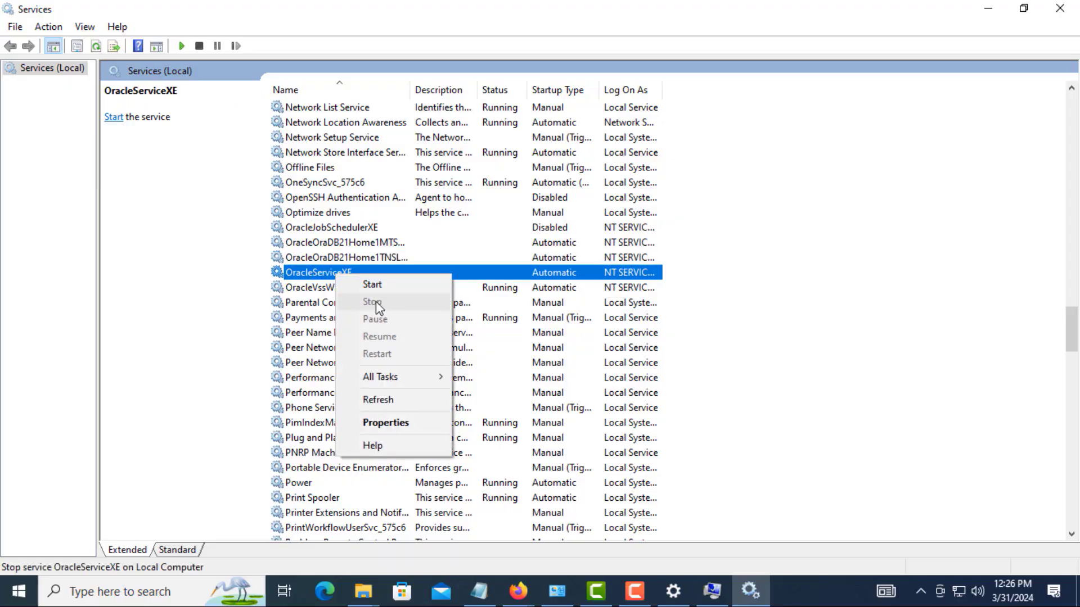
click(316, 278)
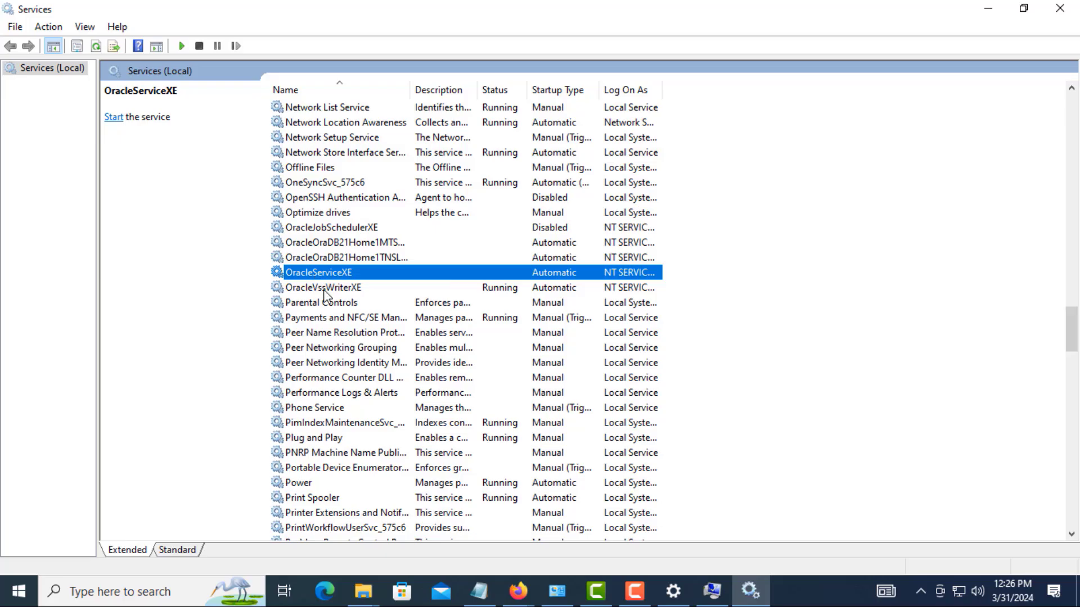
click(325, 290)
right_click(324, 289)
click(362, 318)
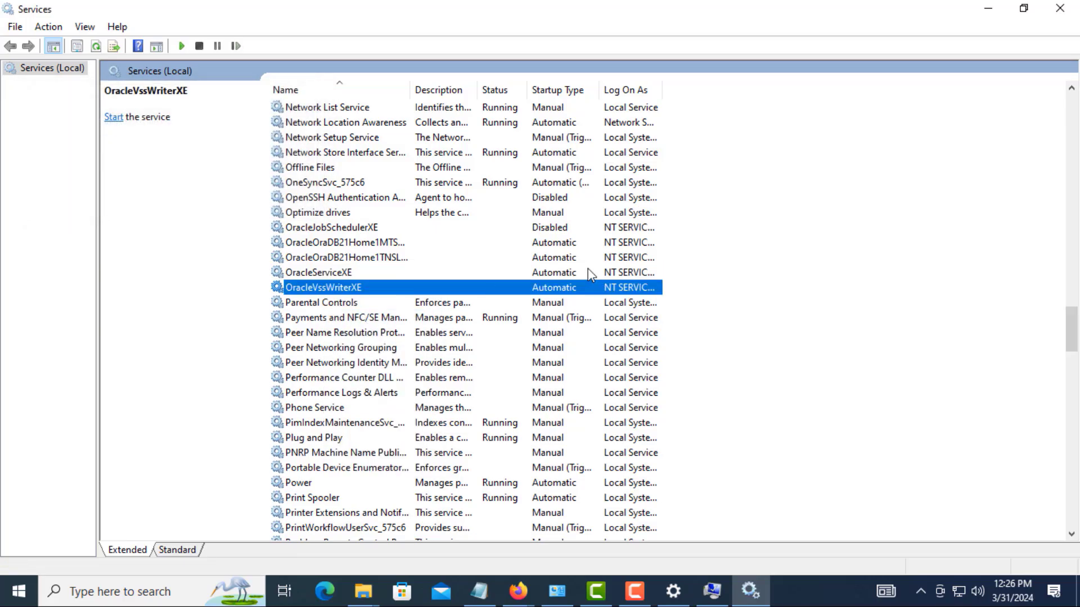
click(389, 245)
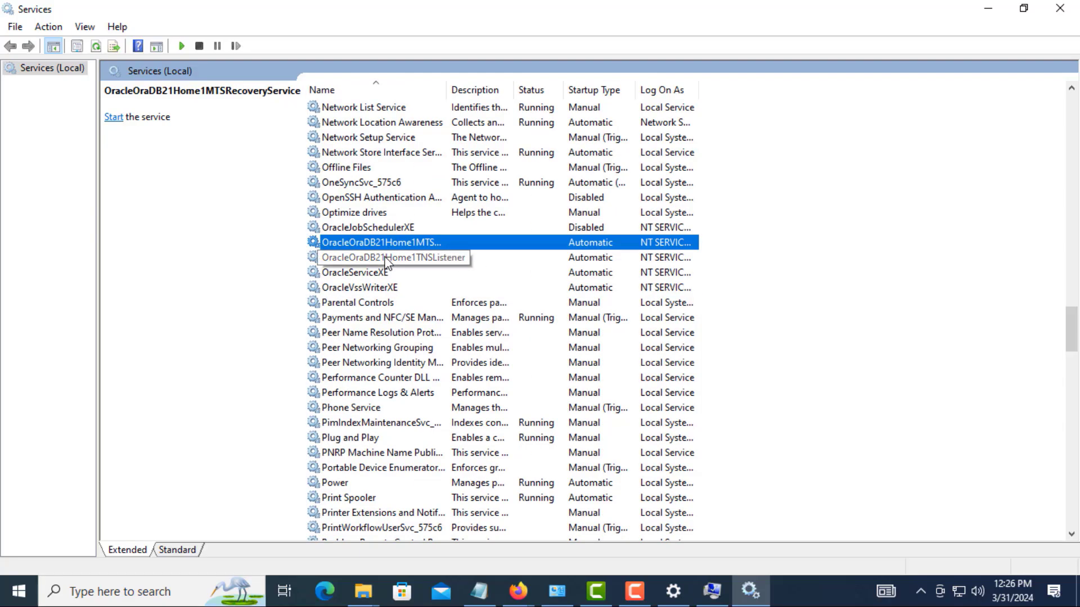
click(387, 262)
click(342, 277)
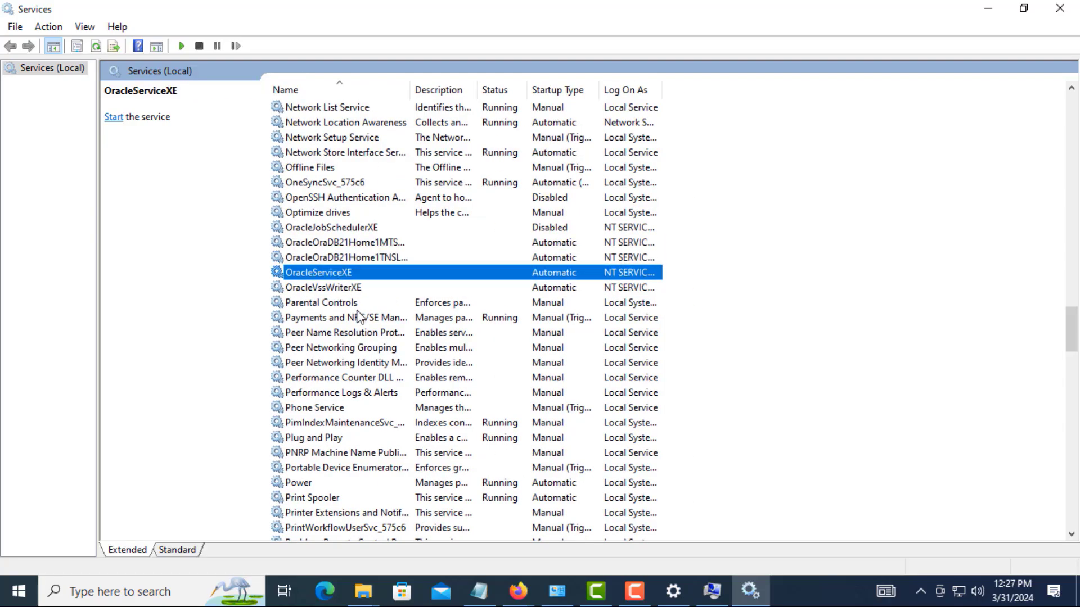
click(478, 592)
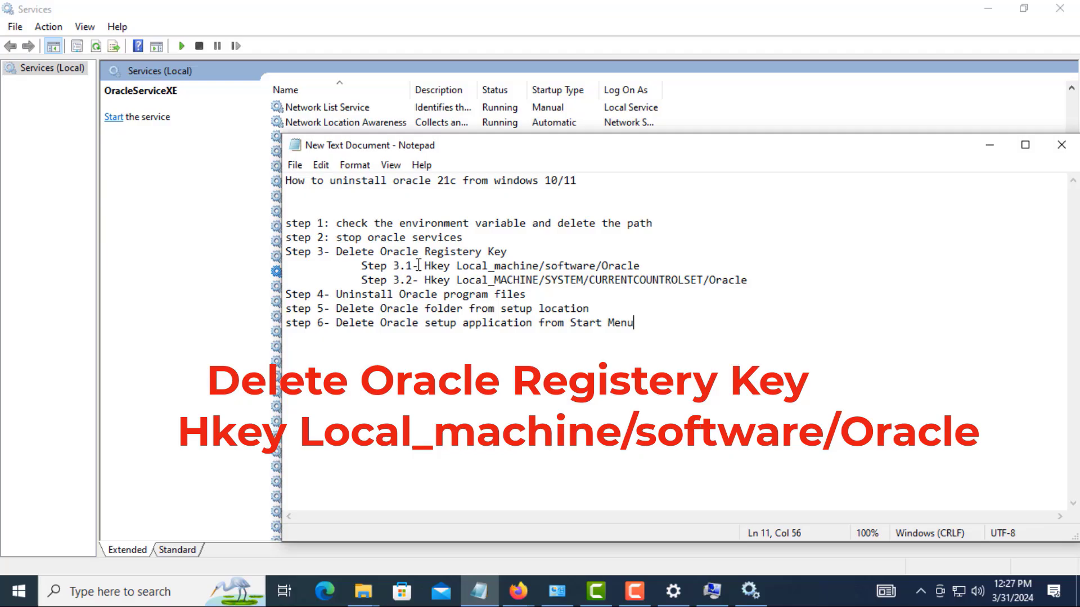
Step: Launch Registry Editor with regedit and place it below the checklist text
key(super+r)
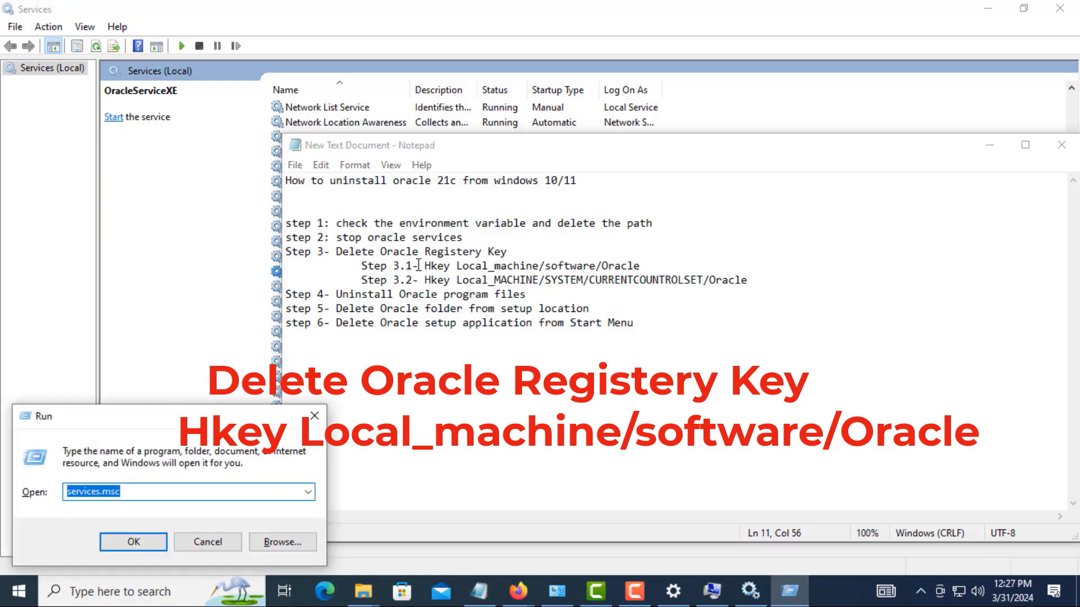
text(regedit)
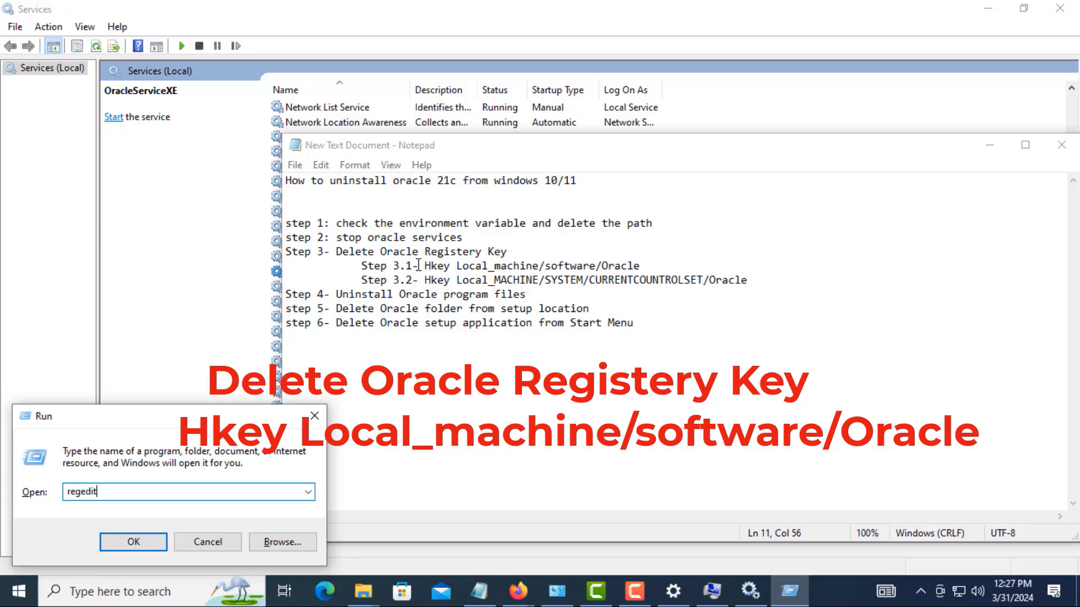
key(ctrl+a)
key(Return)
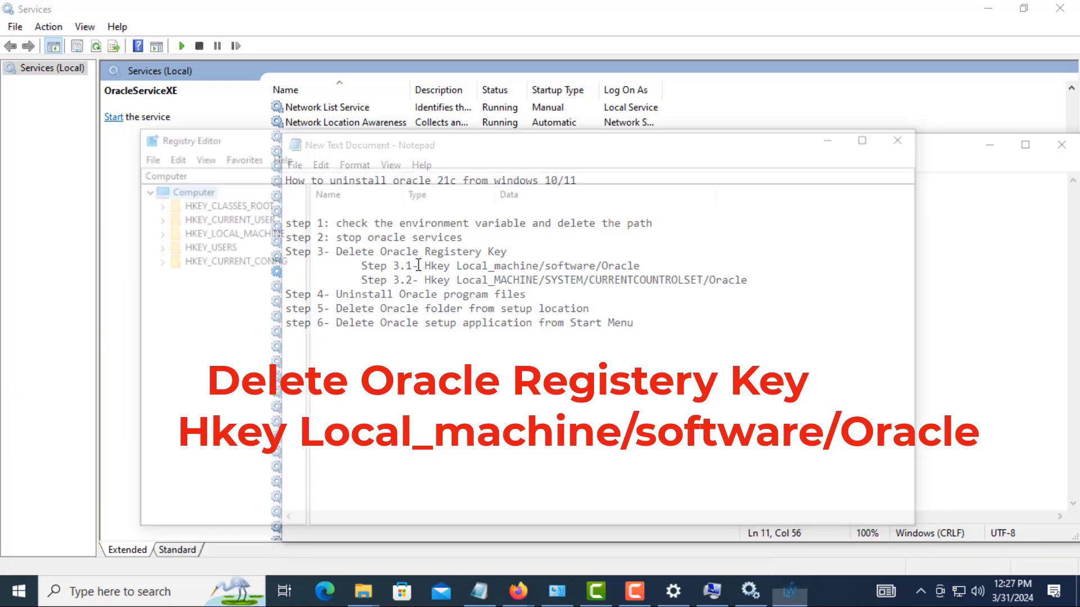
drag(404, 137, 603, 310)
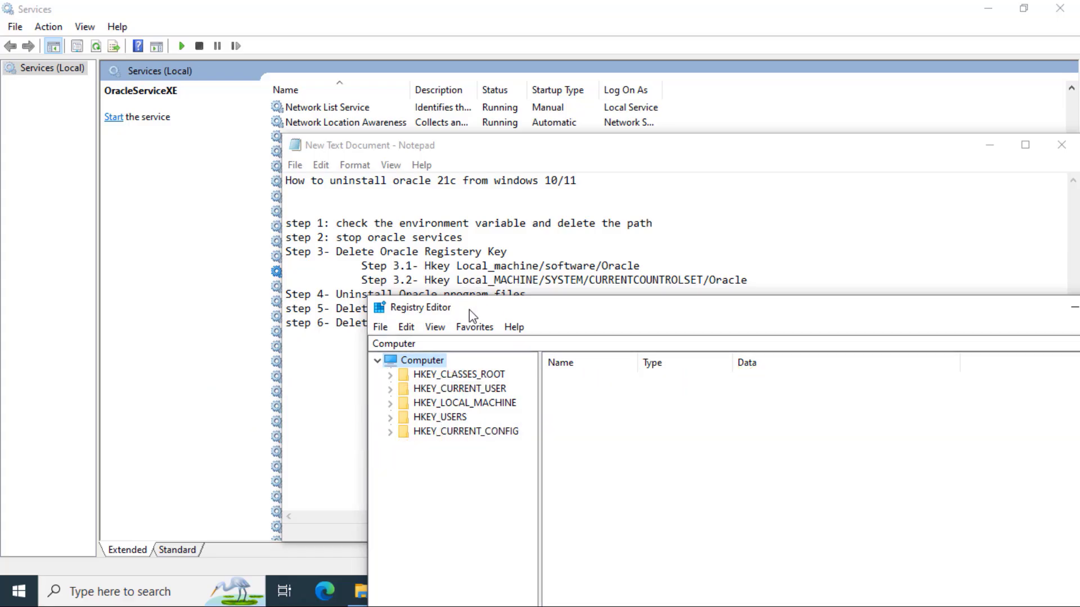
Step: Delete HKEY_LOCAL_MACHINE\SOFTWARE\ORACLE with all its subkeys, then collapse SOFTWARE
click(391, 402)
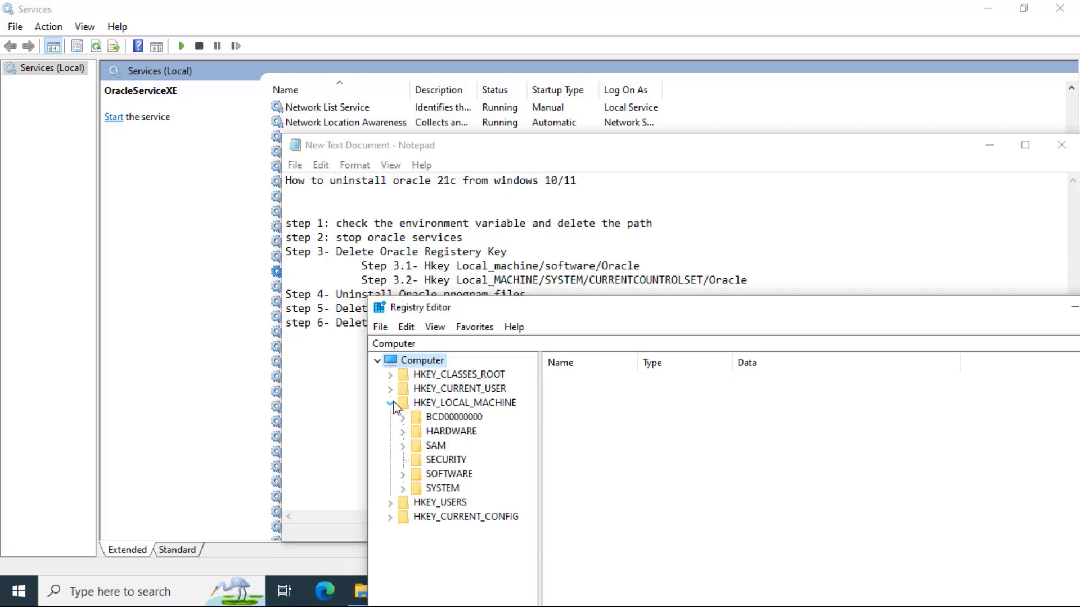
click(403, 474)
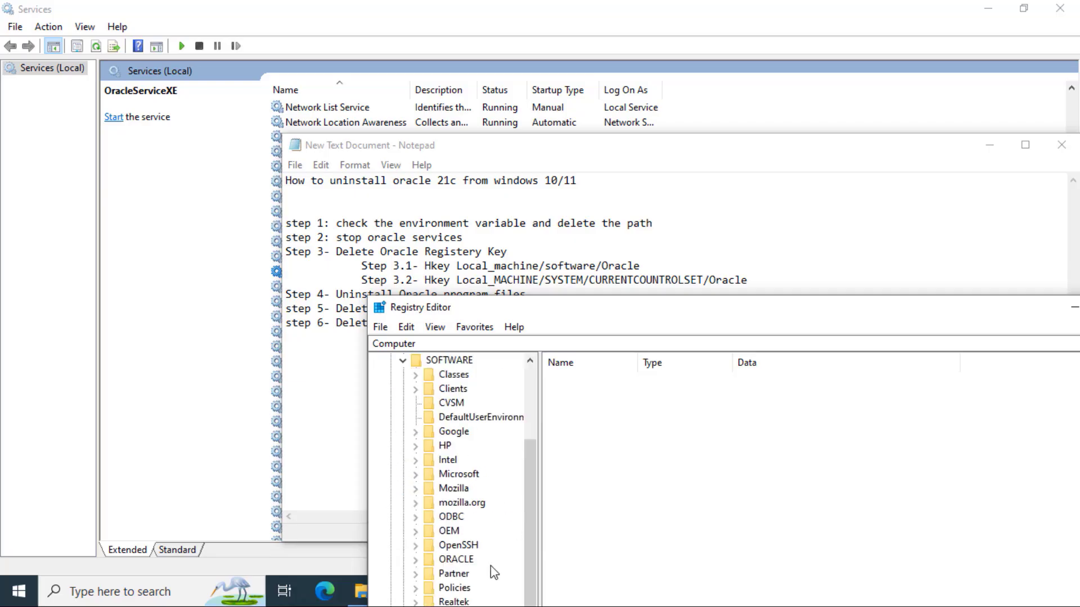
click(459, 560)
right_click(448, 562)
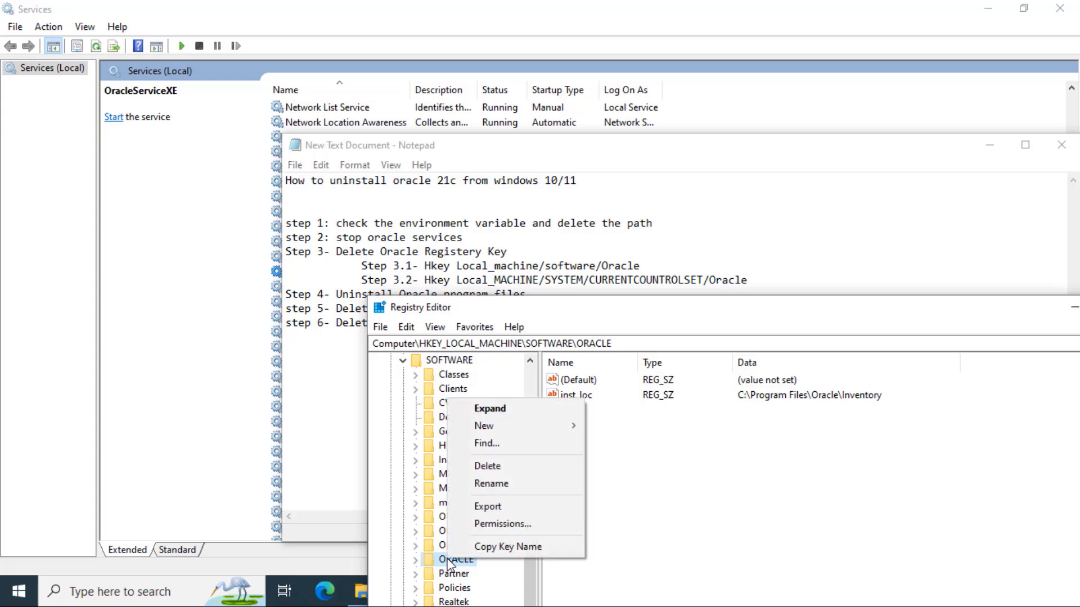
click(511, 465)
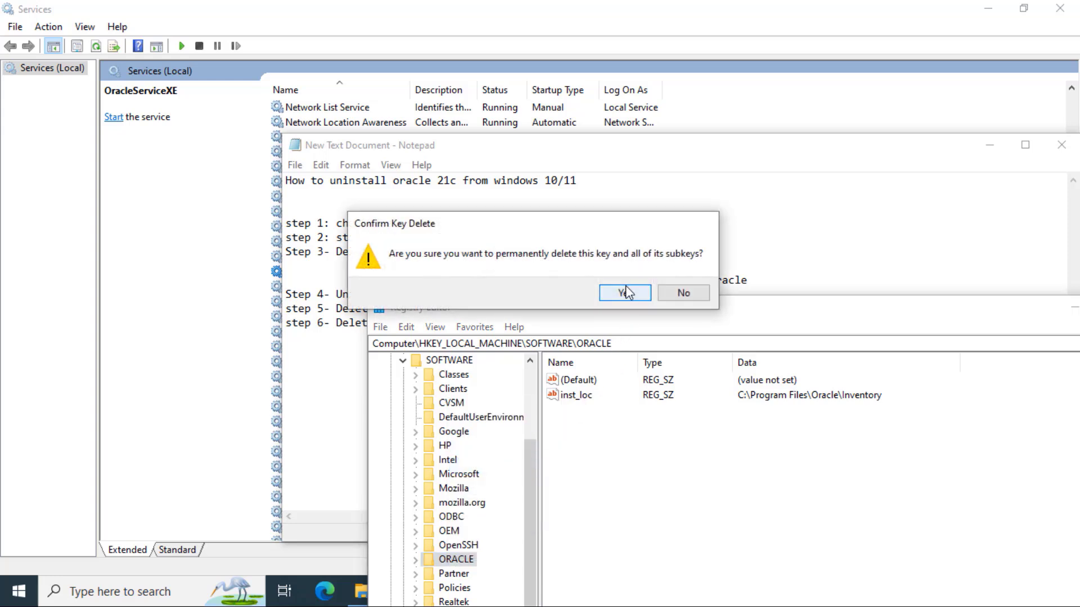
click(625, 293)
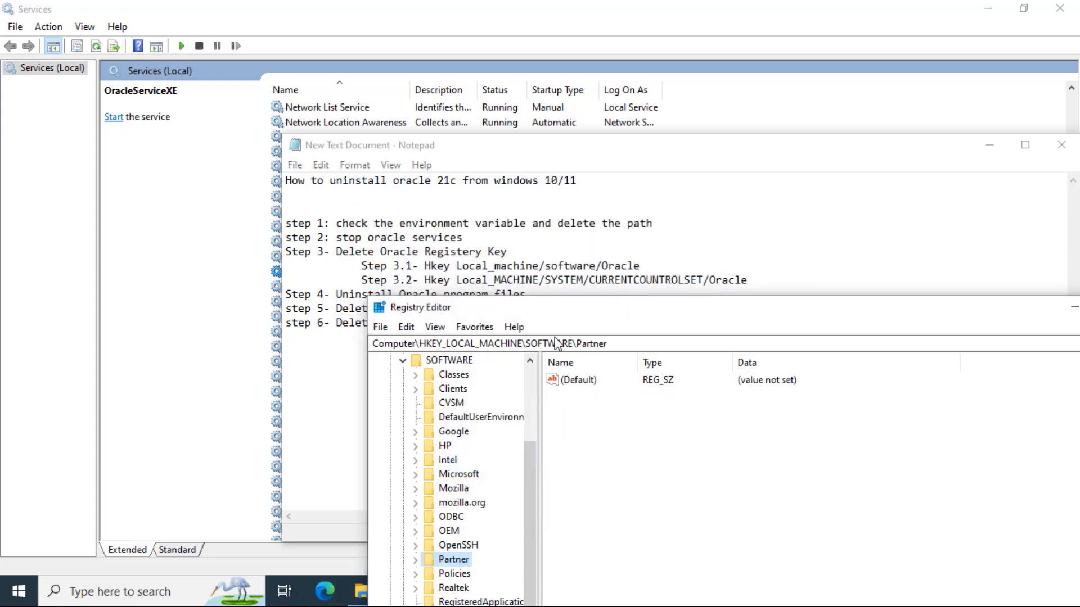
click(402, 362)
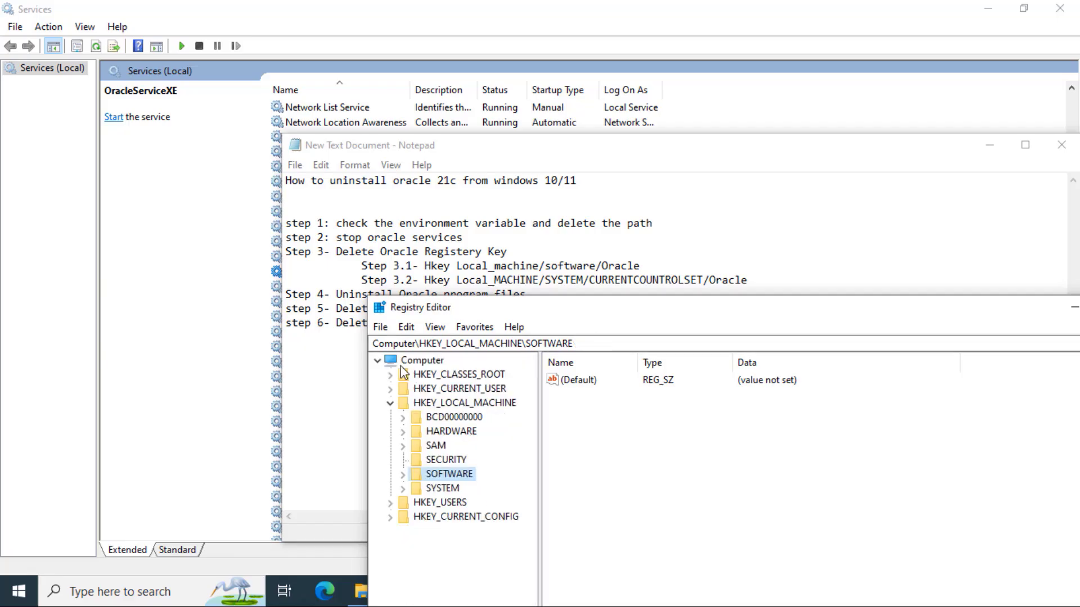
Step: Expand HKEY_LOCAL_MACHINE\SYSTEM\CurrentControlSet, widen the key tree pane, and open its Services key
click(403, 489)
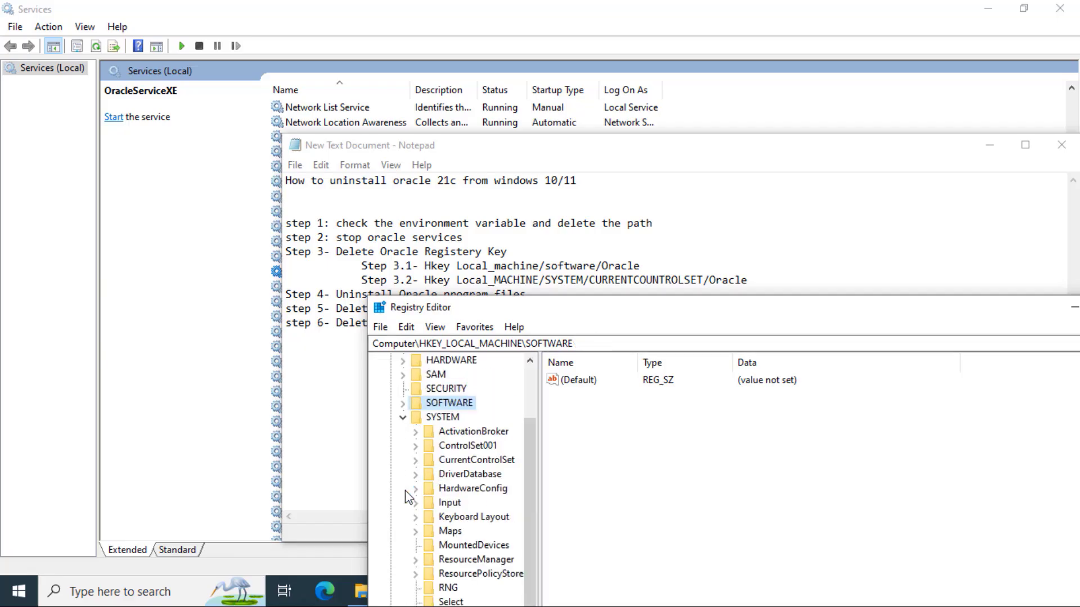
scroll(450, 486, down, 1)
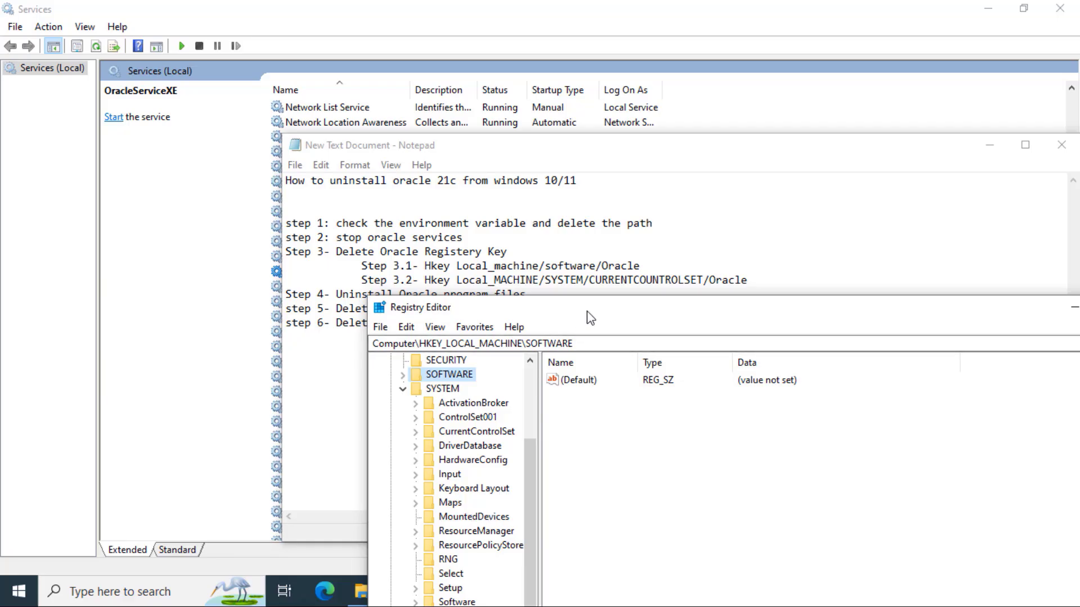
drag(587, 315, 583, 179)
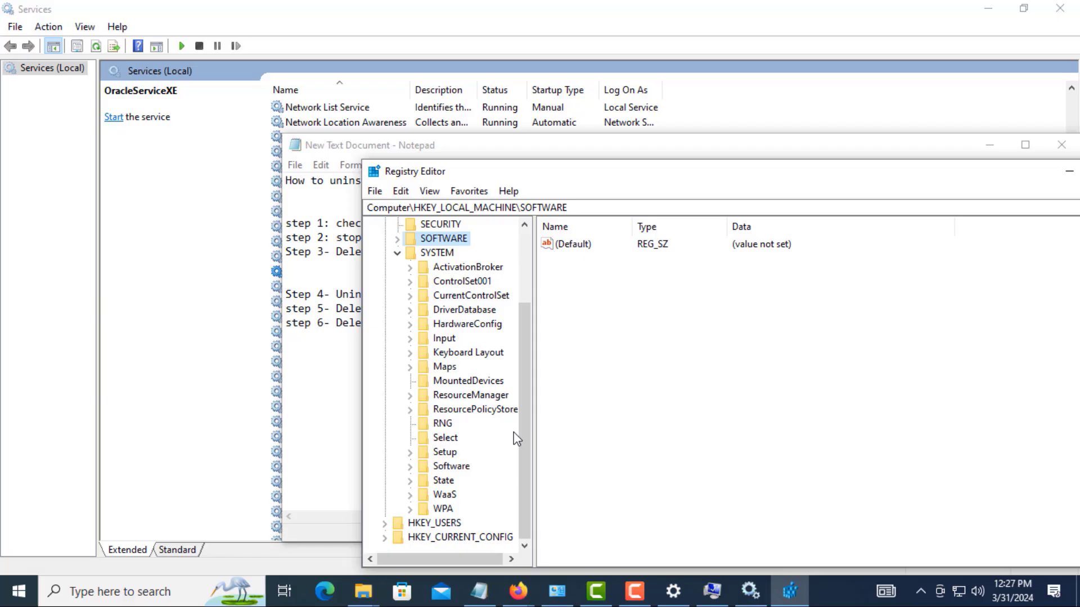
click(410, 296)
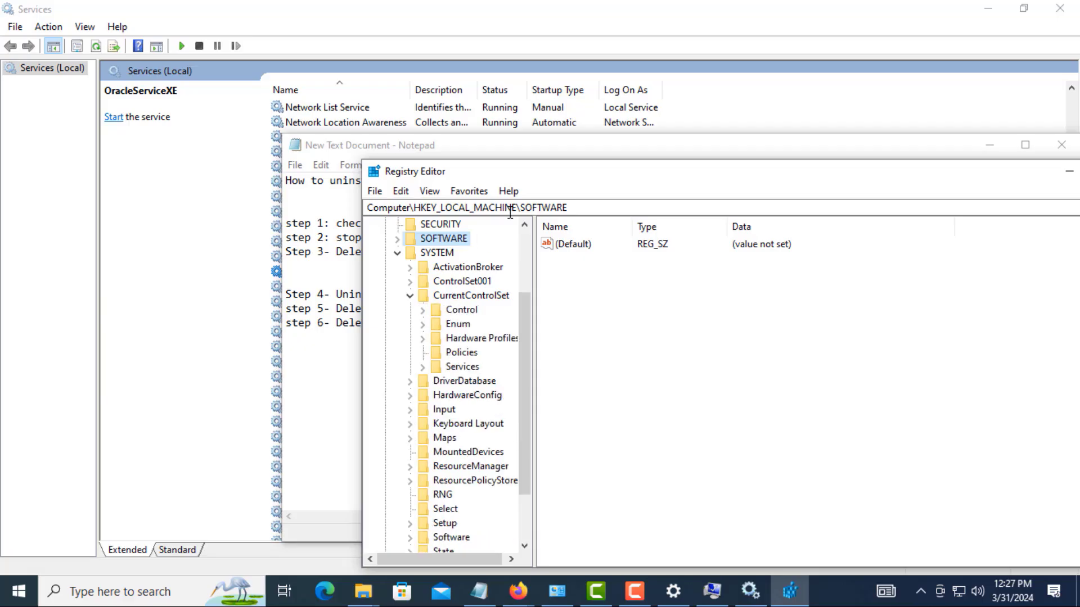
drag(564, 172, 549, 259)
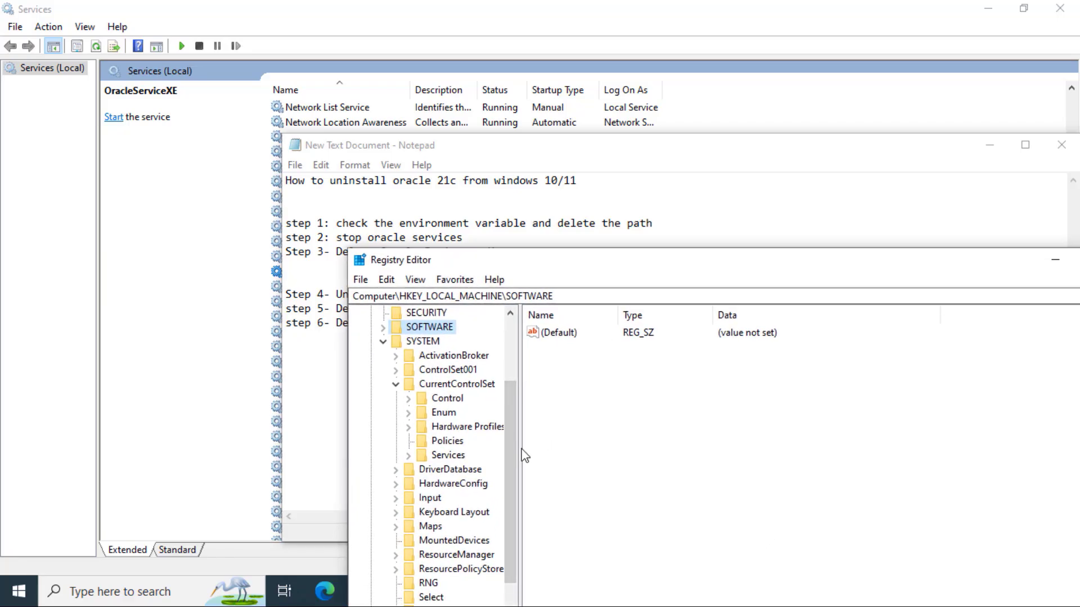
drag(519, 449, 583, 454)
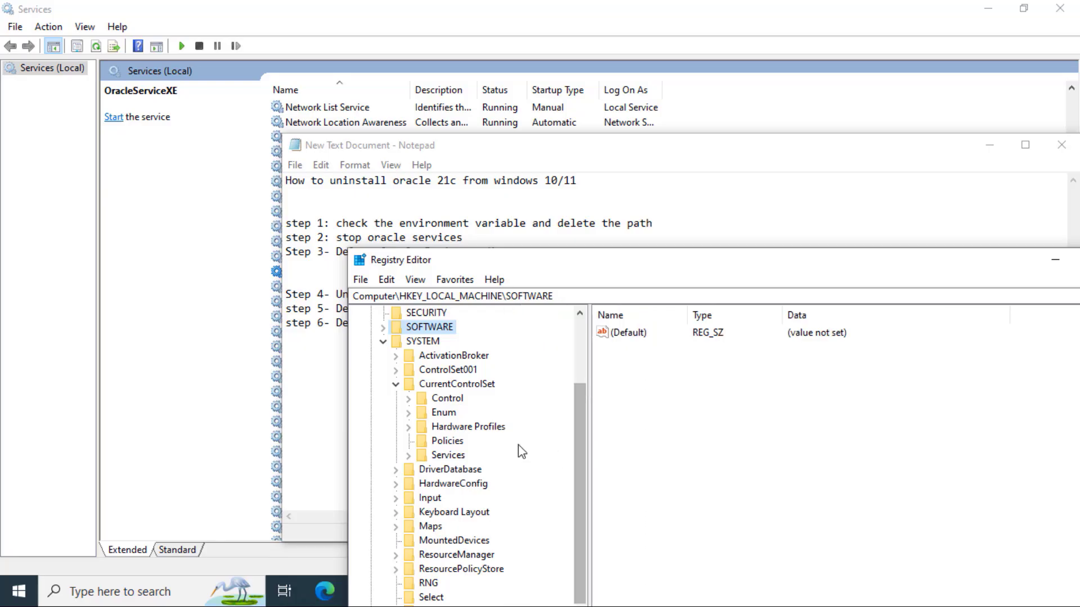
click(473, 385)
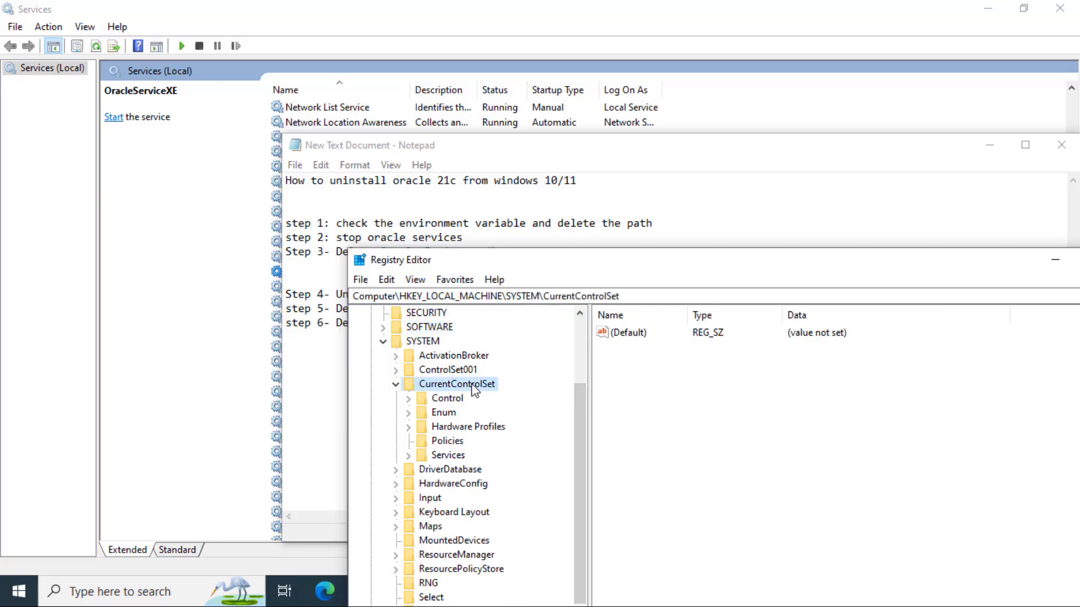
click(455, 456)
scroll(499, 429, down, 1)
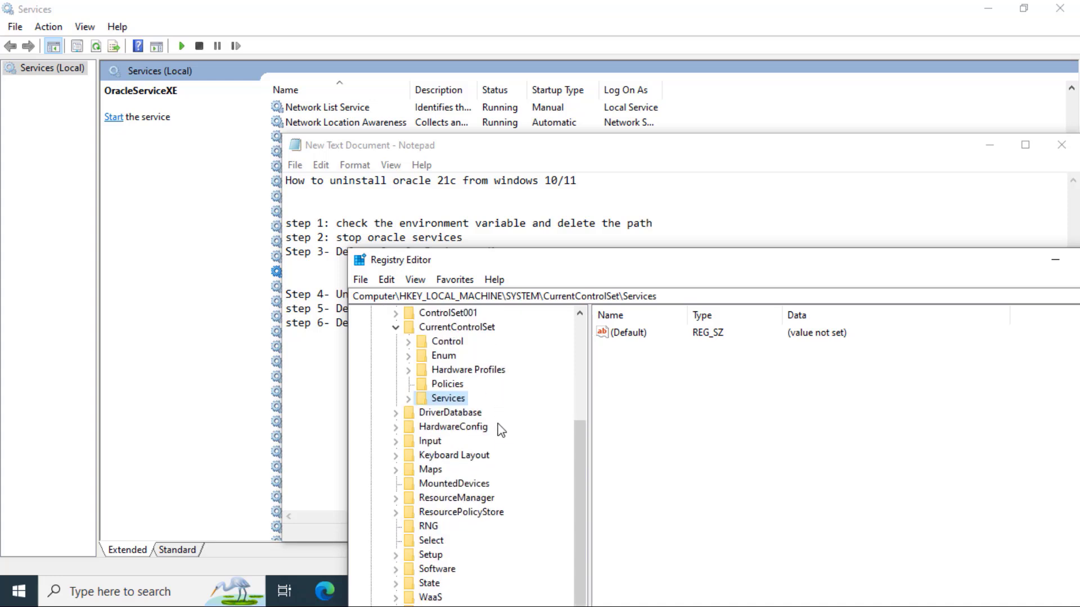
scroll(501, 431, up, 1)
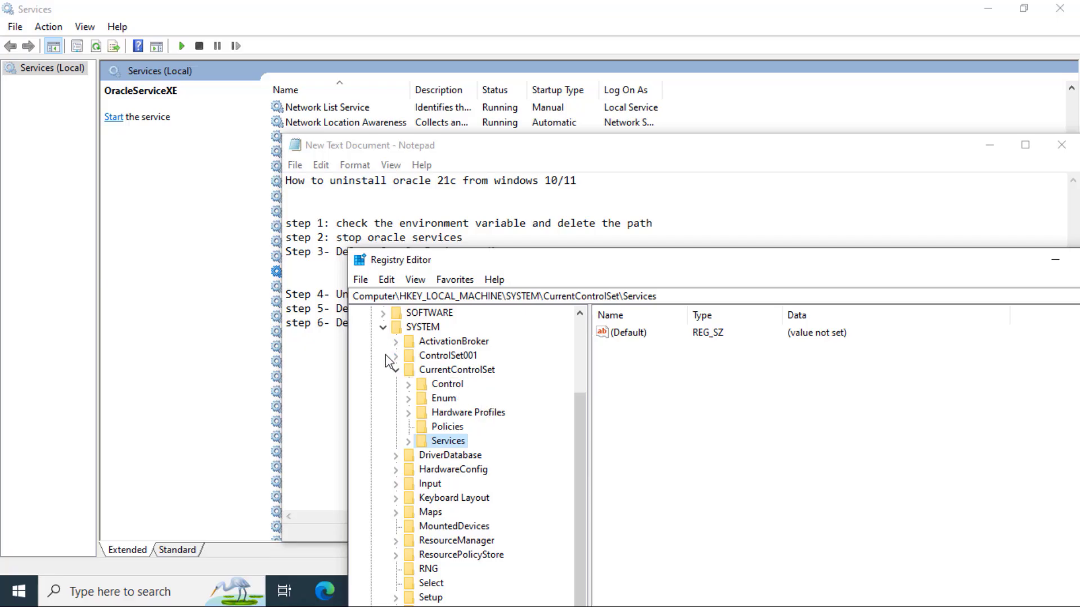
Step: Collapse HKEY_LOCAL_MACHINE and browse HKEY_CURRENT_USER\SOFTWARE, then collapse HKEY_CURRENT_USER again
click(383, 328)
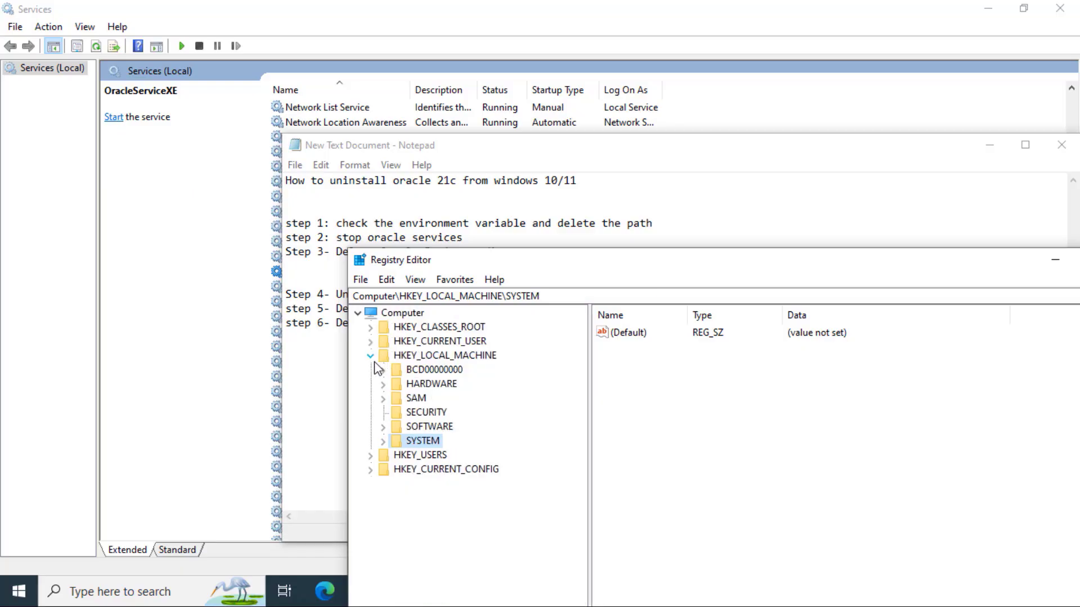
click(370, 355)
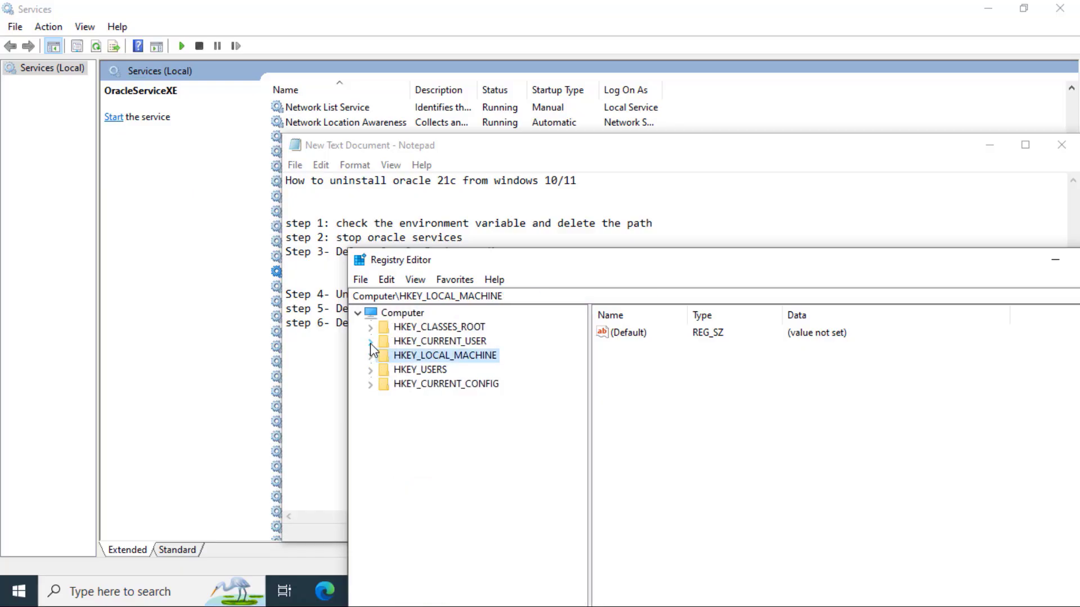
click(370, 341)
click(383, 470)
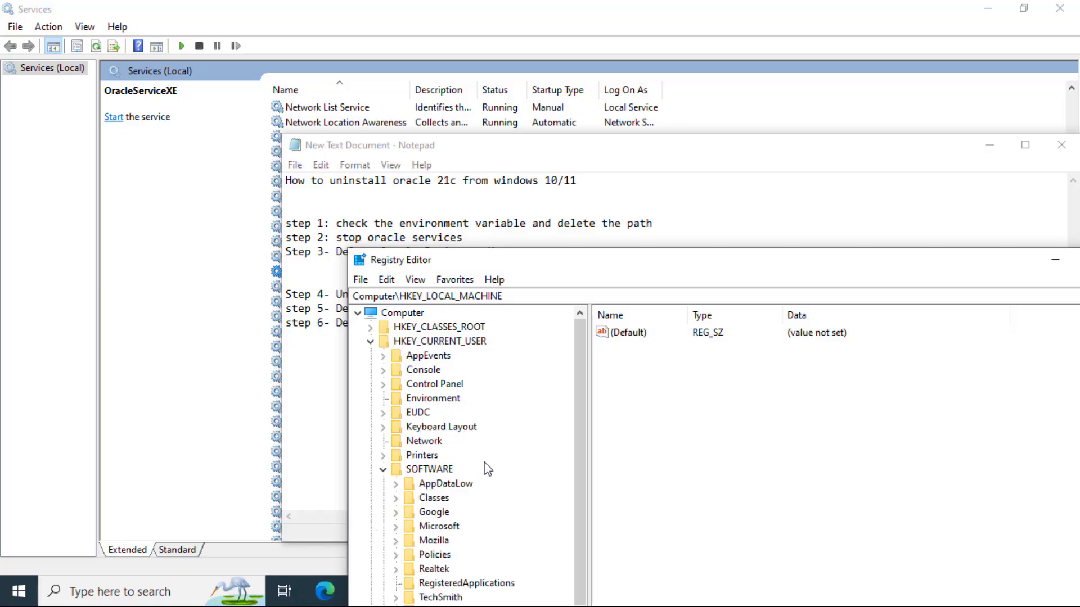
scroll(512, 477, down, 1)
scroll(414, 441, up, 1)
click(369, 344)
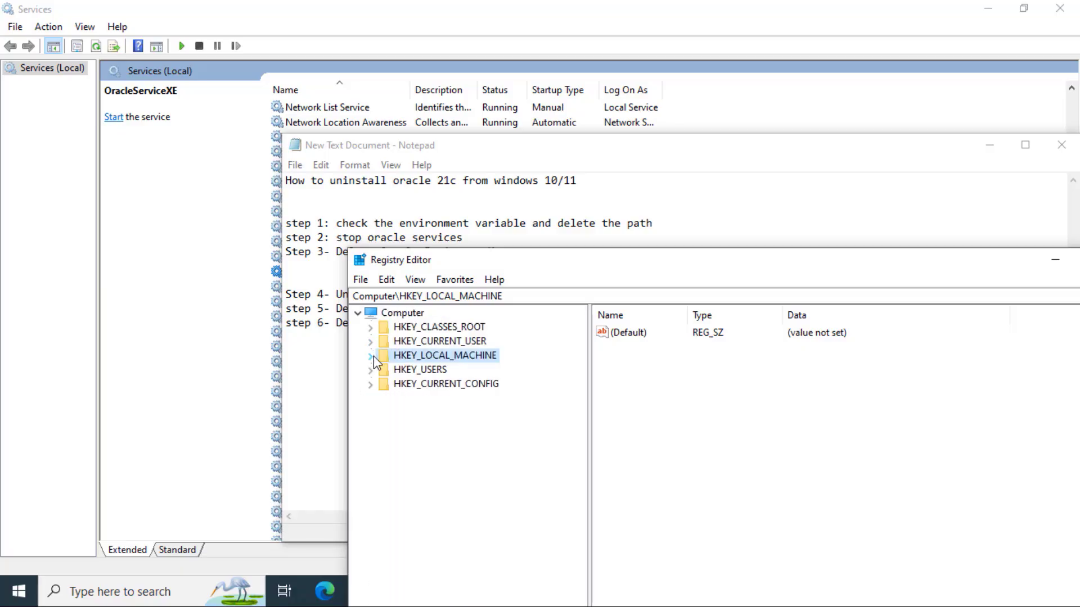
click(370, 342)
scroll(484, 517, down, 1)
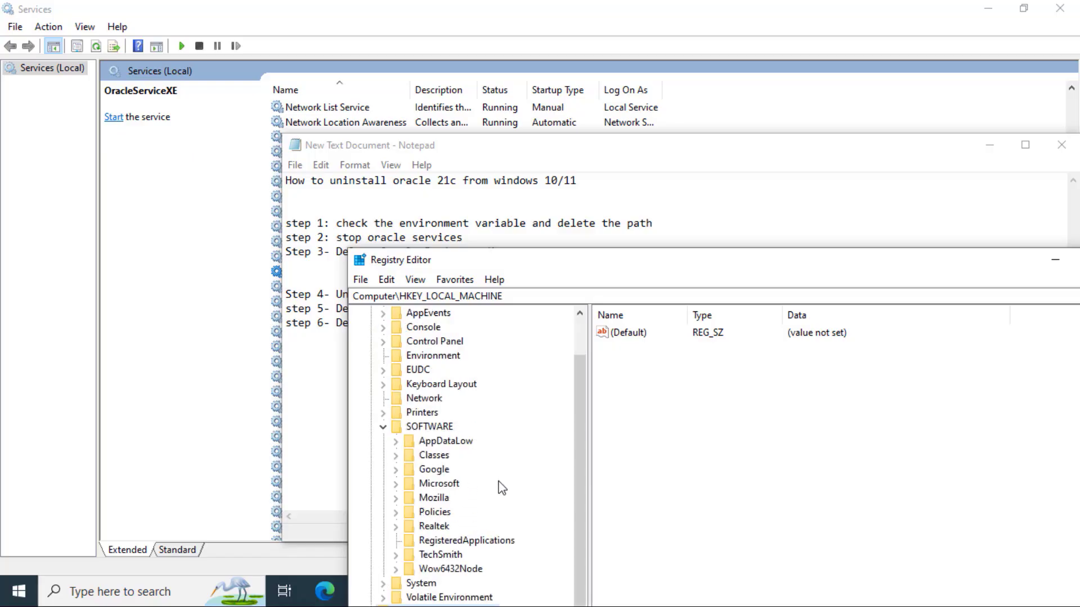
scroll(499, 483, up, 1)
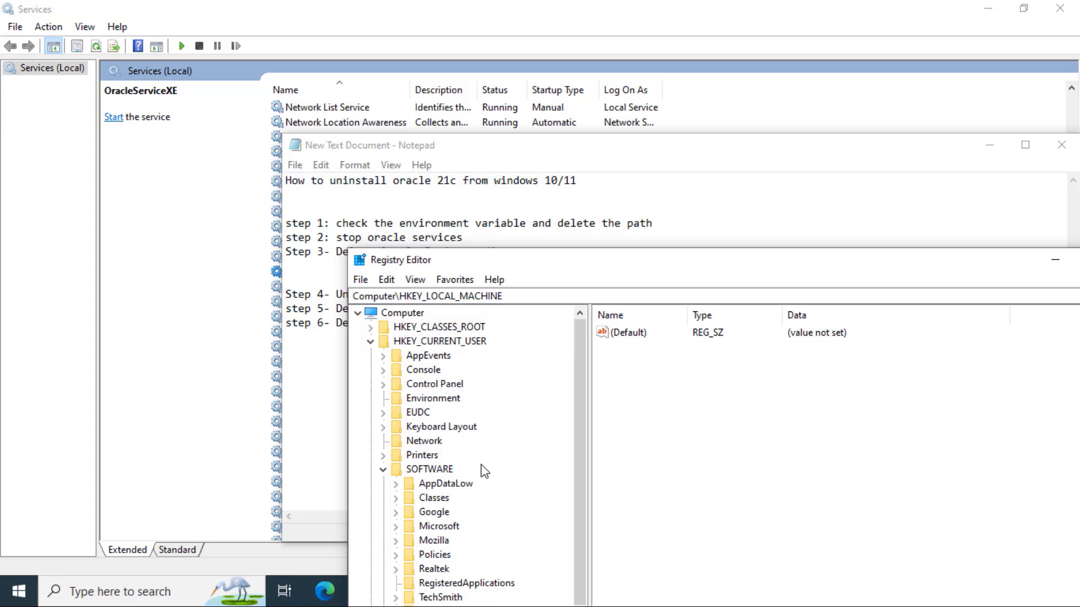
click(369, 341)
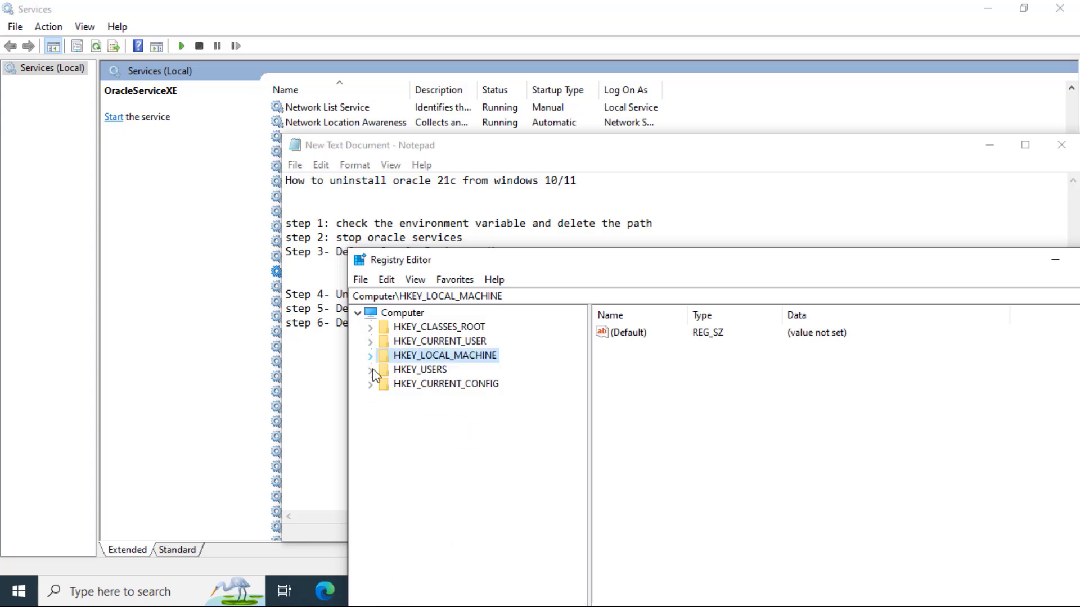
Step: Re-expand HKEY_LOCAL_MACHINE, move the window to reveal the checklist, and expand SYSTEM
click(370, 356)
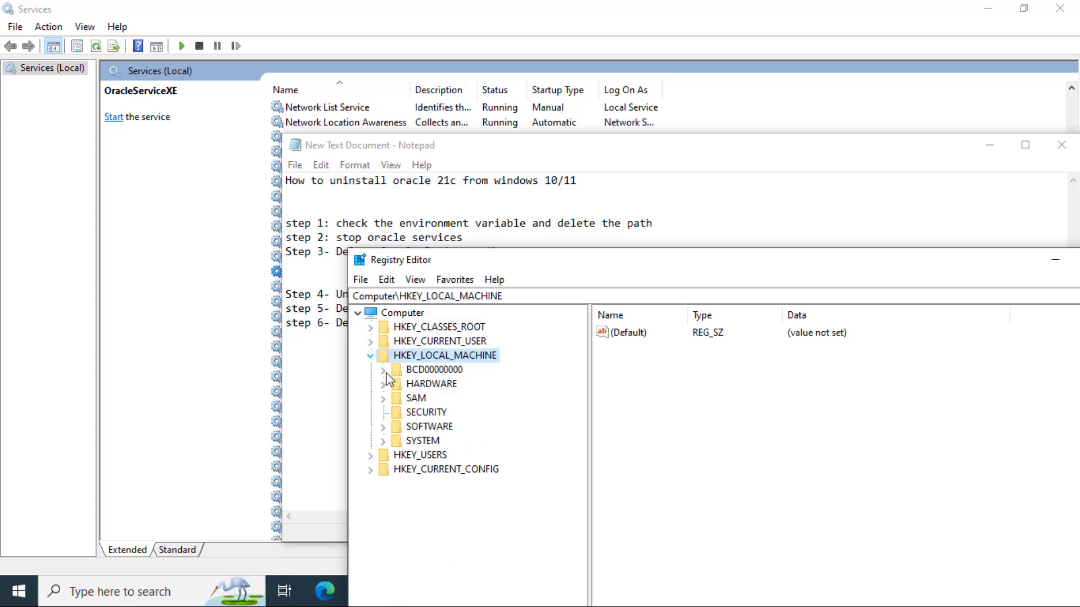
drag(559, 263, 580, 329)
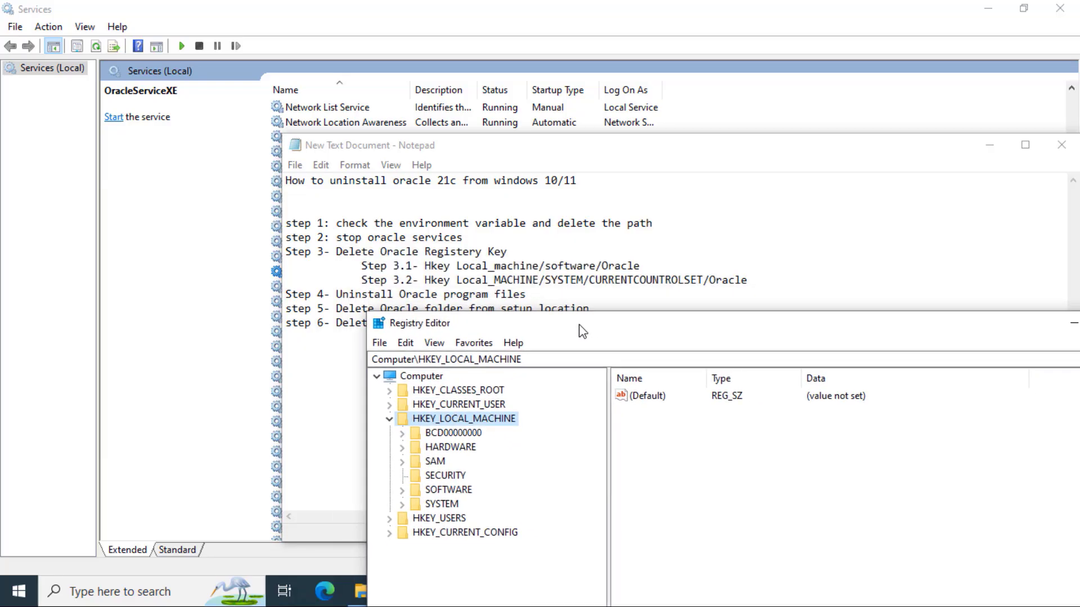
click(402, 504)
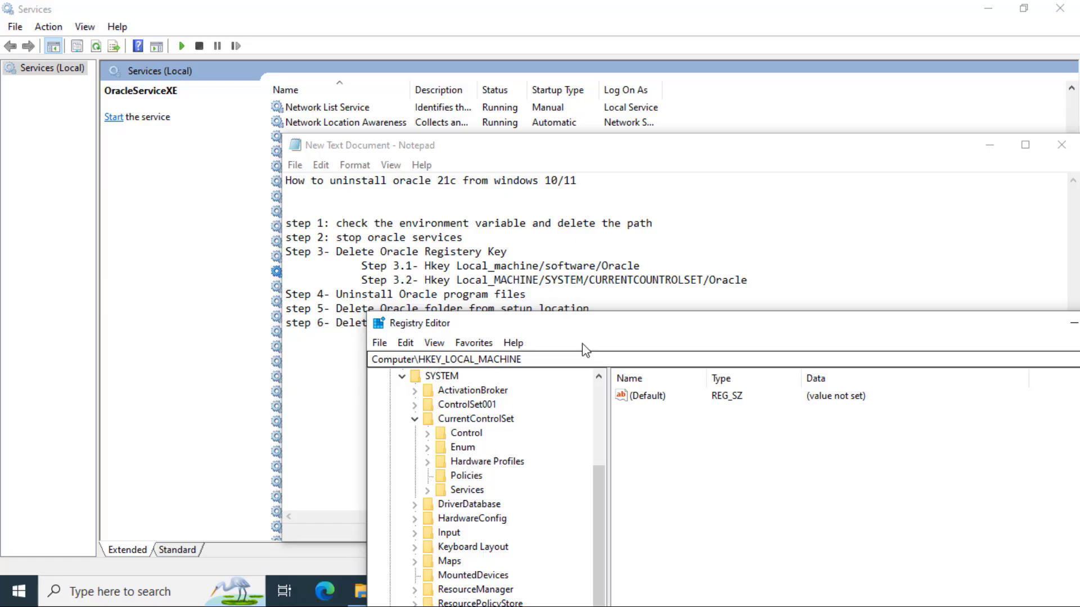
Step: Append '(If you Found)' to the step 3.2 CurrentControlSet Oracle line in Notepad
click(763, 275)
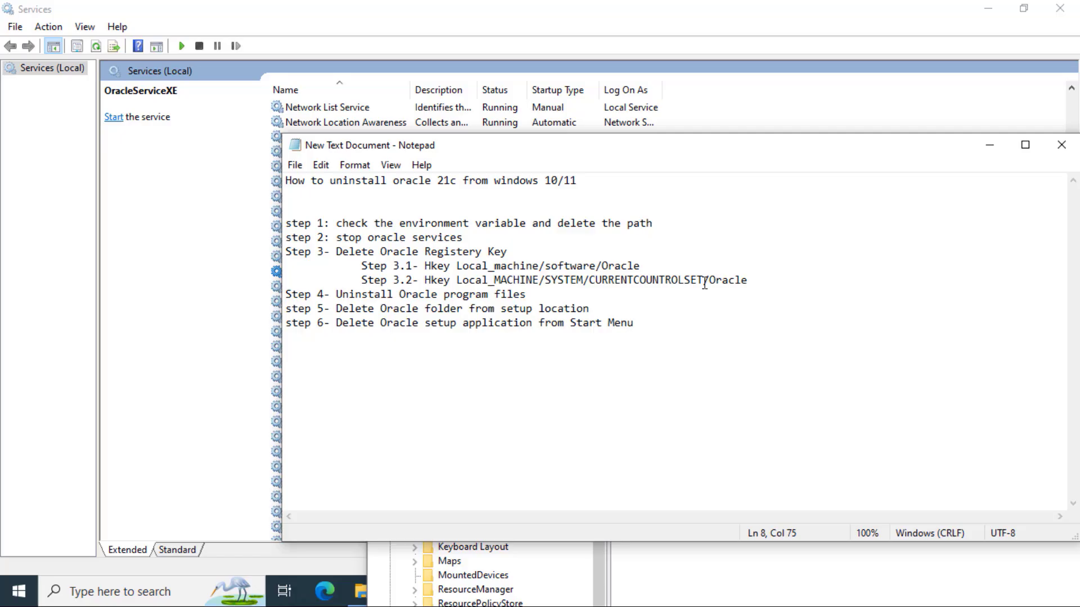
drag(752, 281, 361, 284)
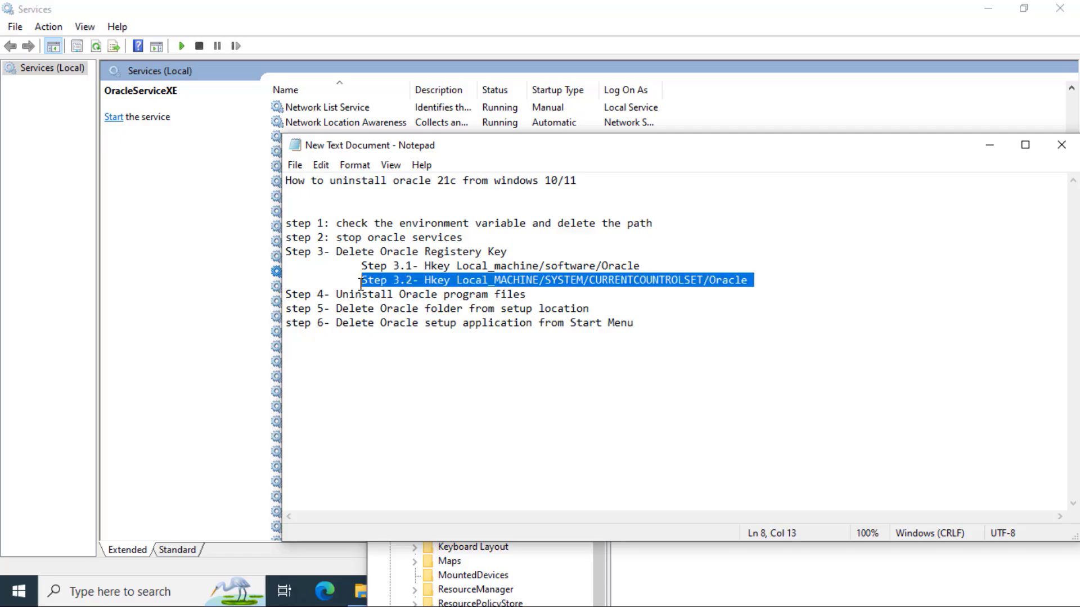
click(770, 281)
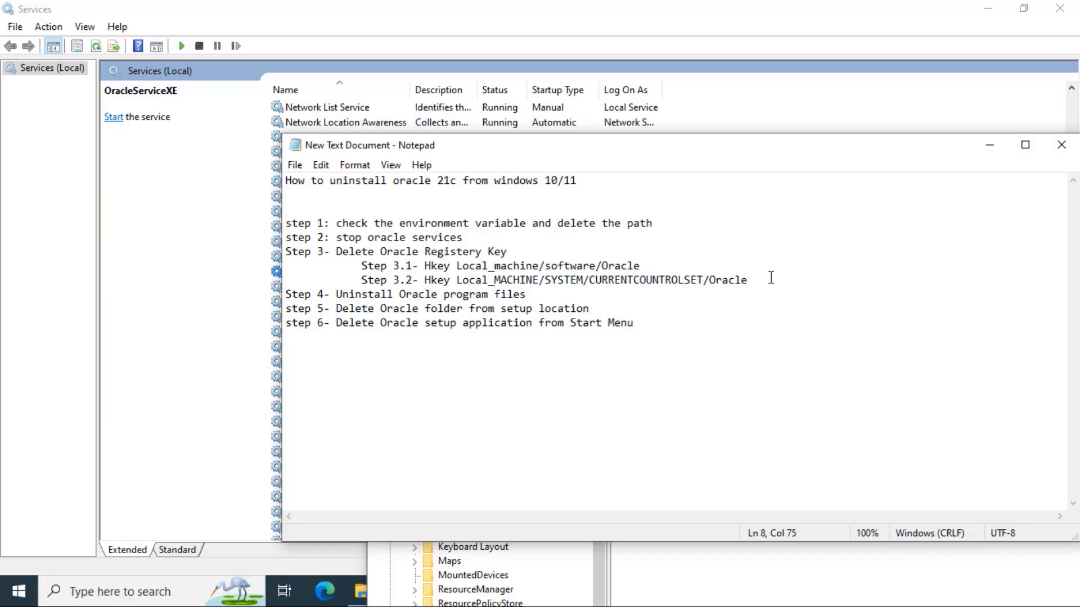
text((If you)
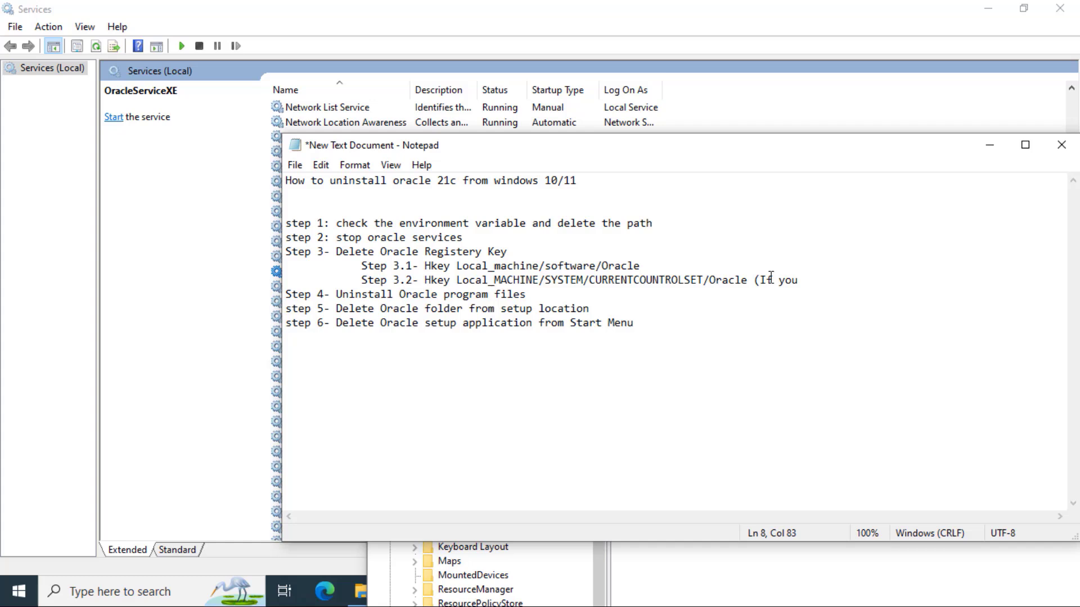
text( Found)
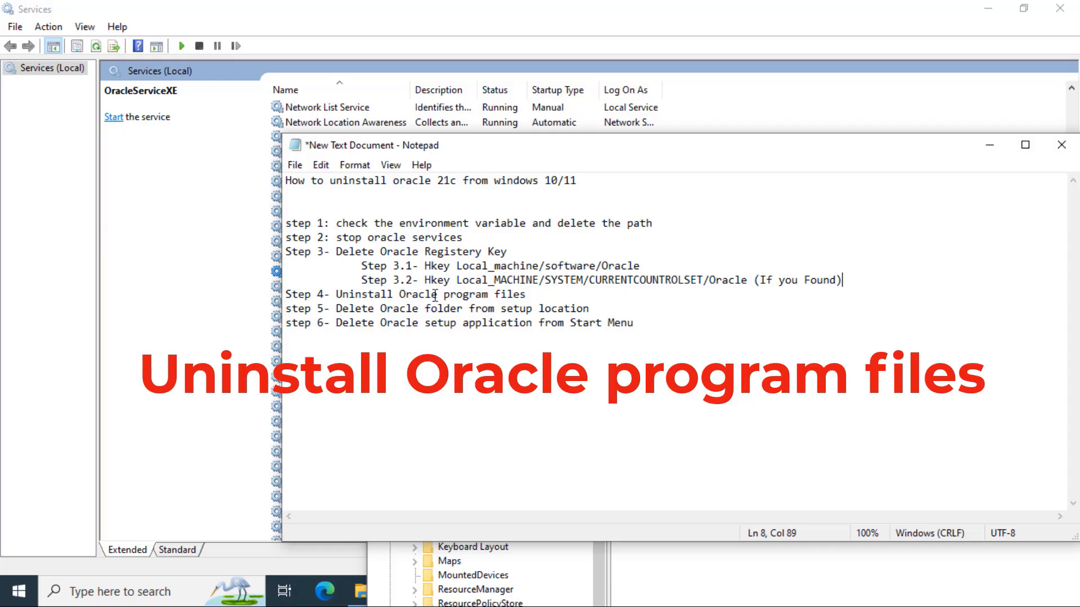
drag(525, 295, 305, 297)
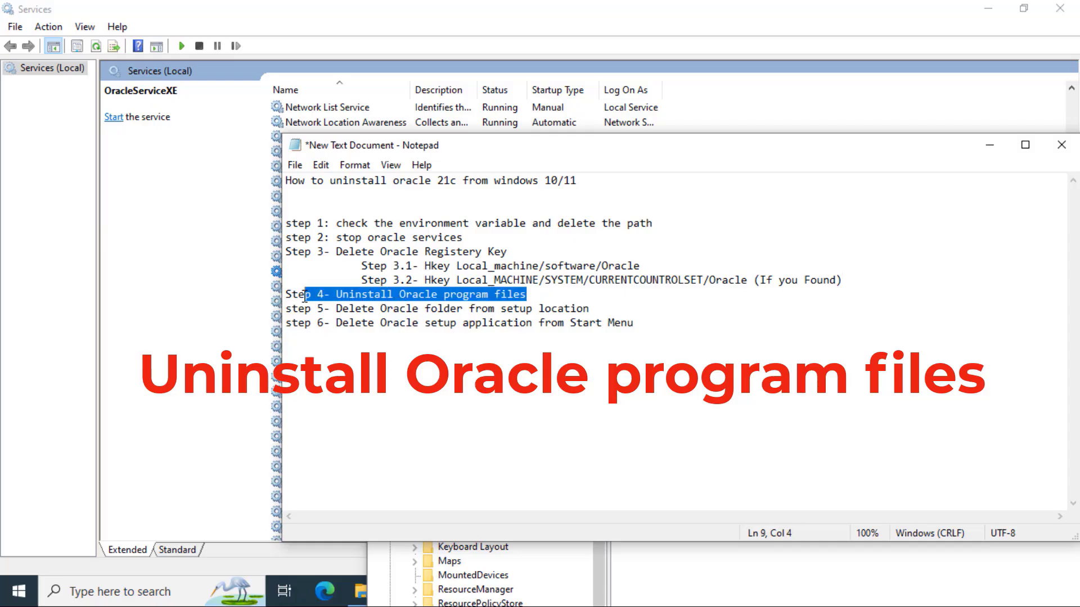
click(104, 592)
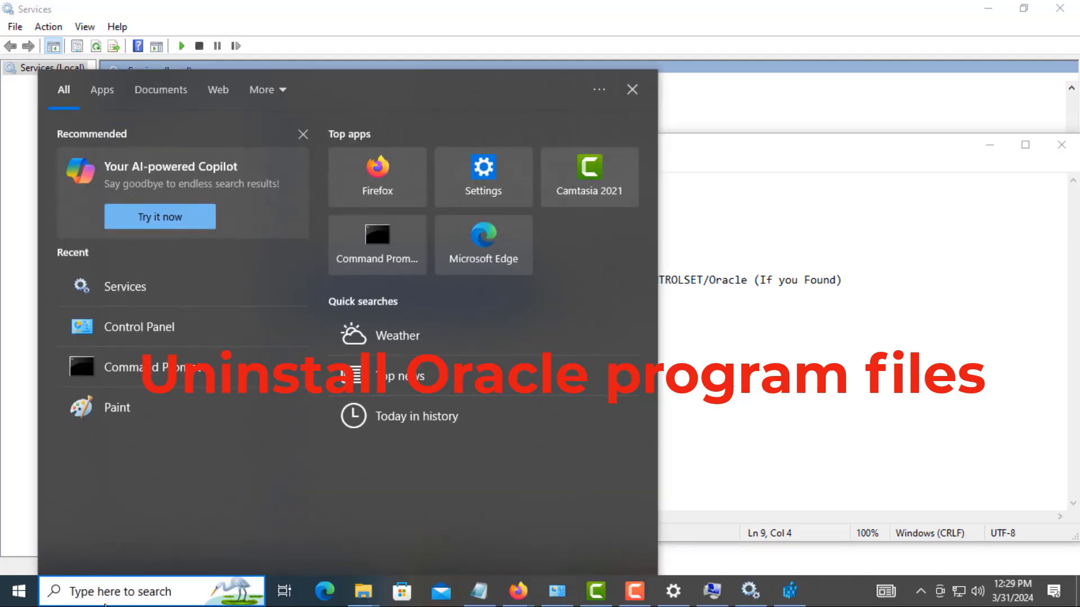
Step: In Control Panel's Programs and Features, start uninstalling Oracle Database 21c Express Edition and confirm Yes
text(con)
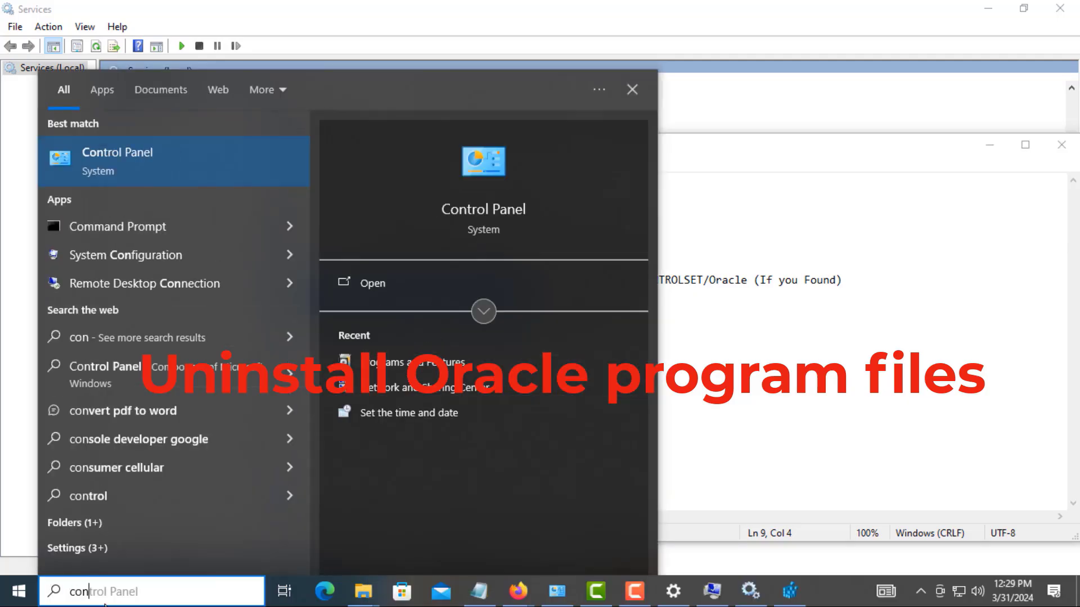
key(Return)
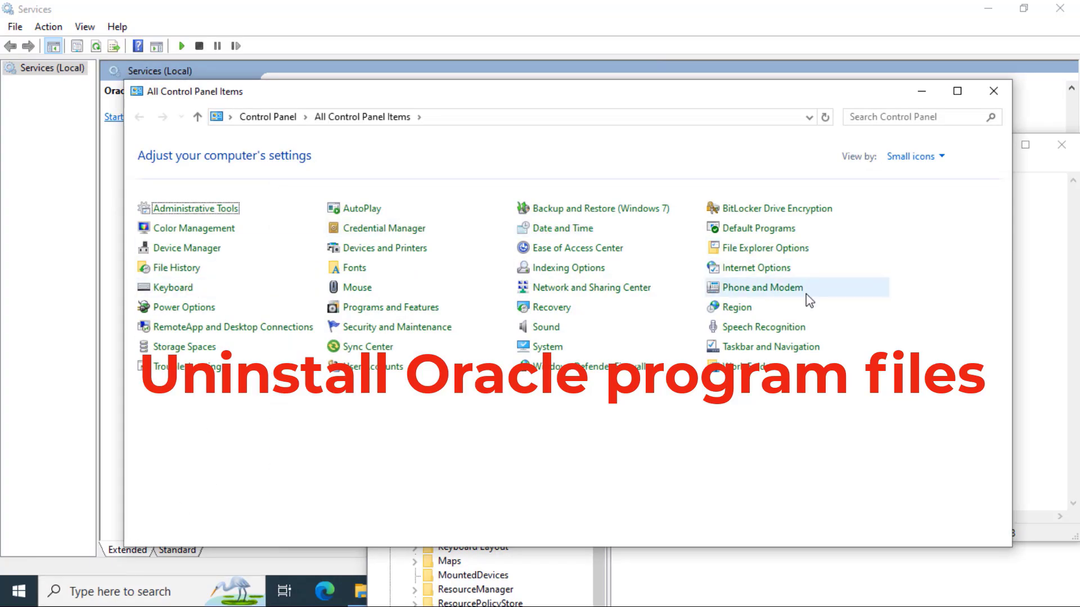
click(362, 311)
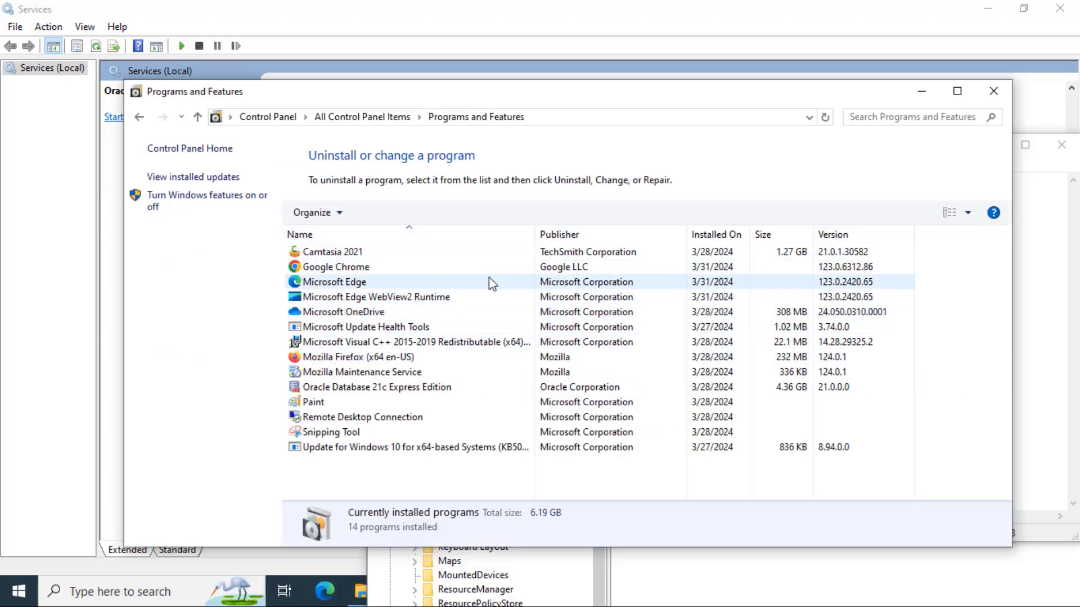
click(431, 392)
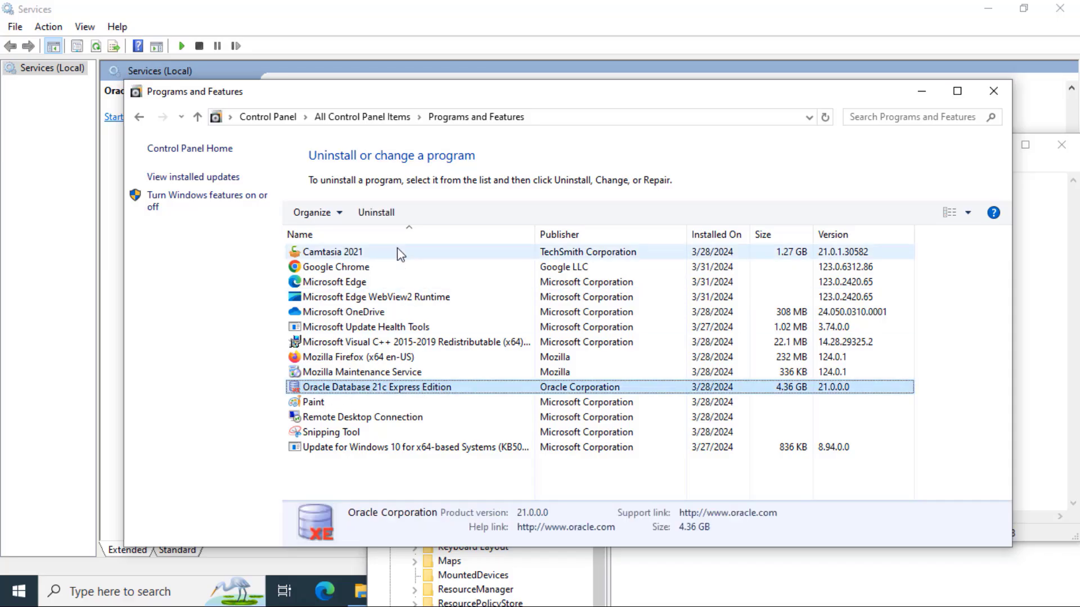
click(374, 216)
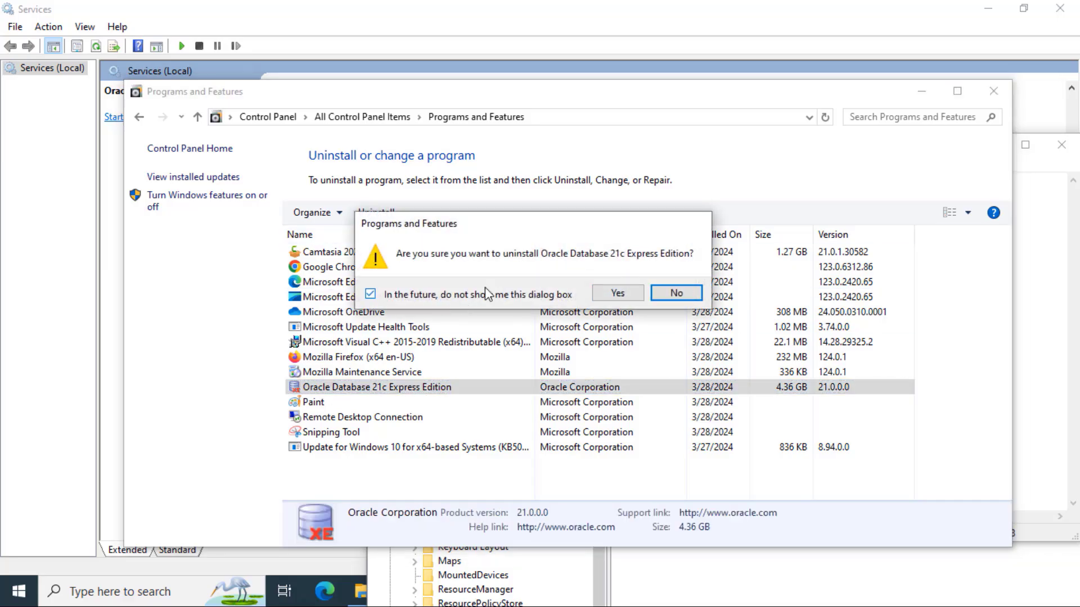
click(617, 292)
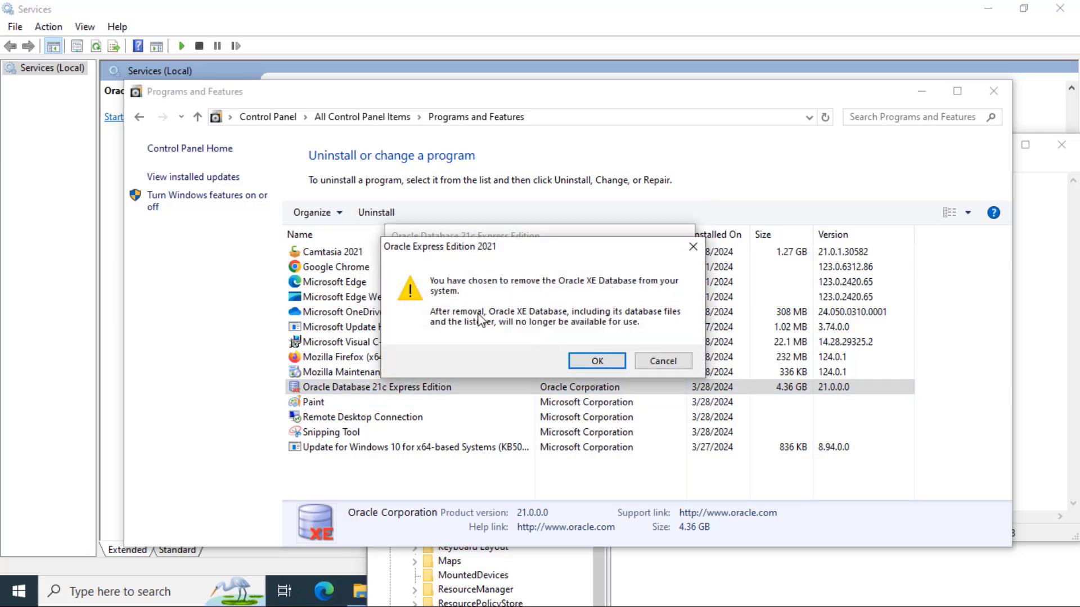
Step: Accept the Oracle XE database removal warning so the uninstall runs to completion
click(591, 363)
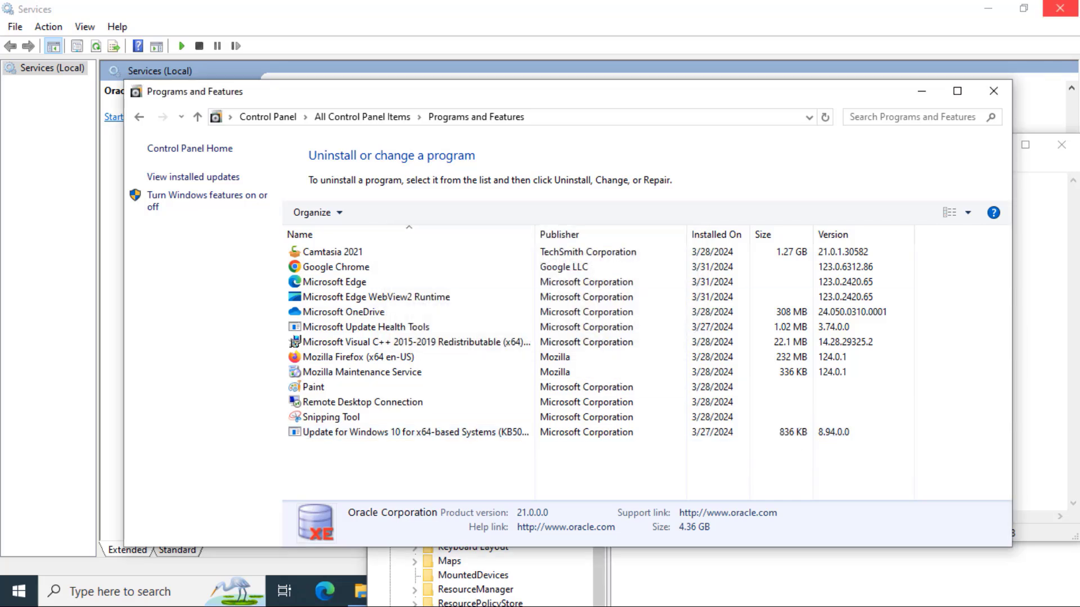
Step: Clear the desktop by closing or minimizing the programs, checklist, services and system properties windows
click(994, 90)
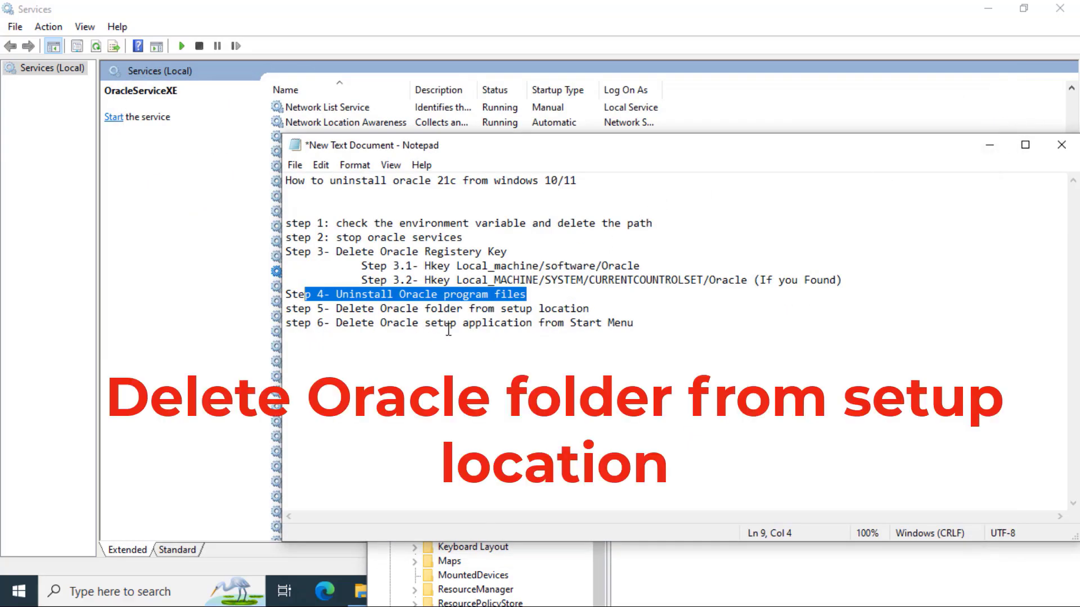
click(425, 365)
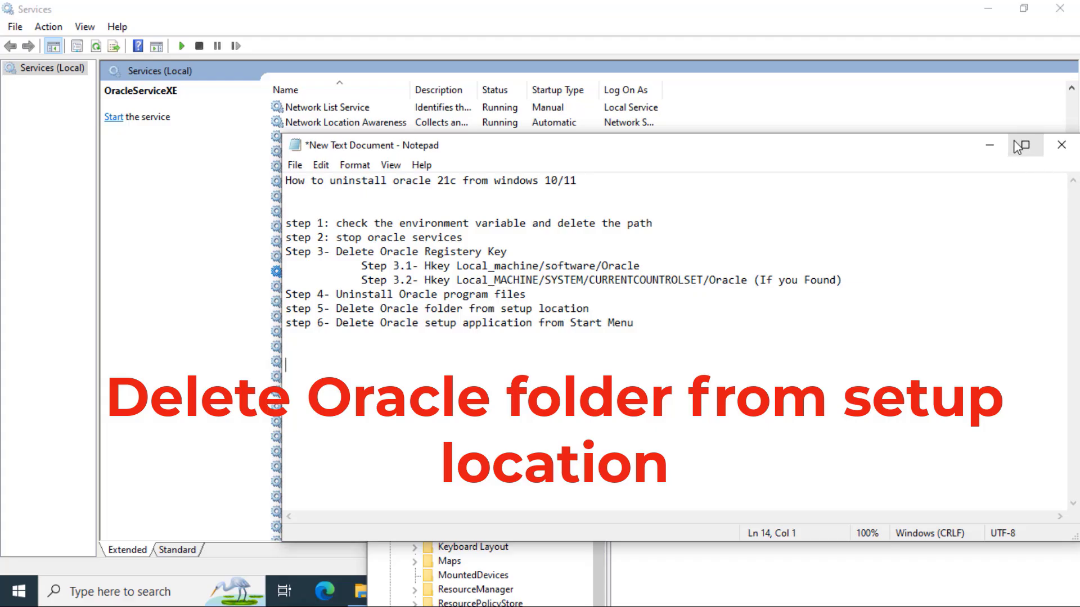
click(991, 146)
click(988, 12)
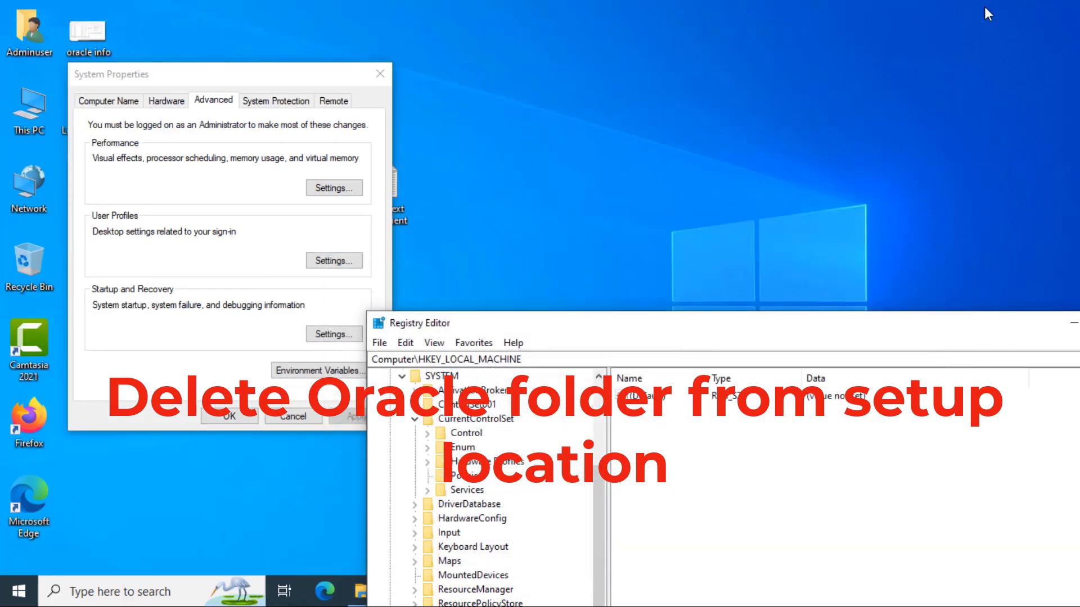
click(386, 78)
Step: Delete the oracle folder from New Volume (D:) via This PC
double_click(29, 107)
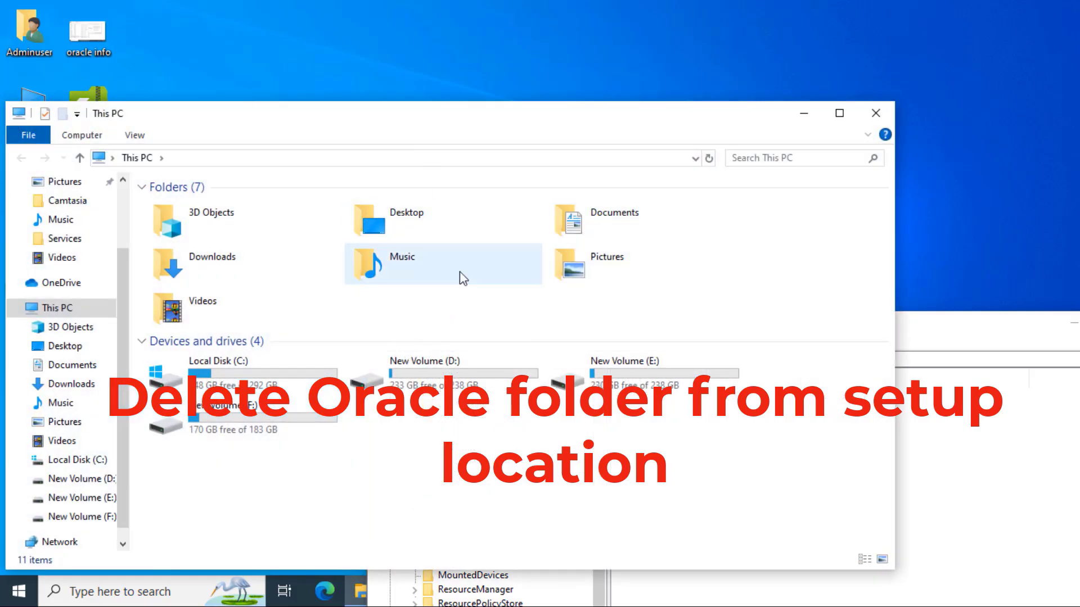
double_click(410, 363)
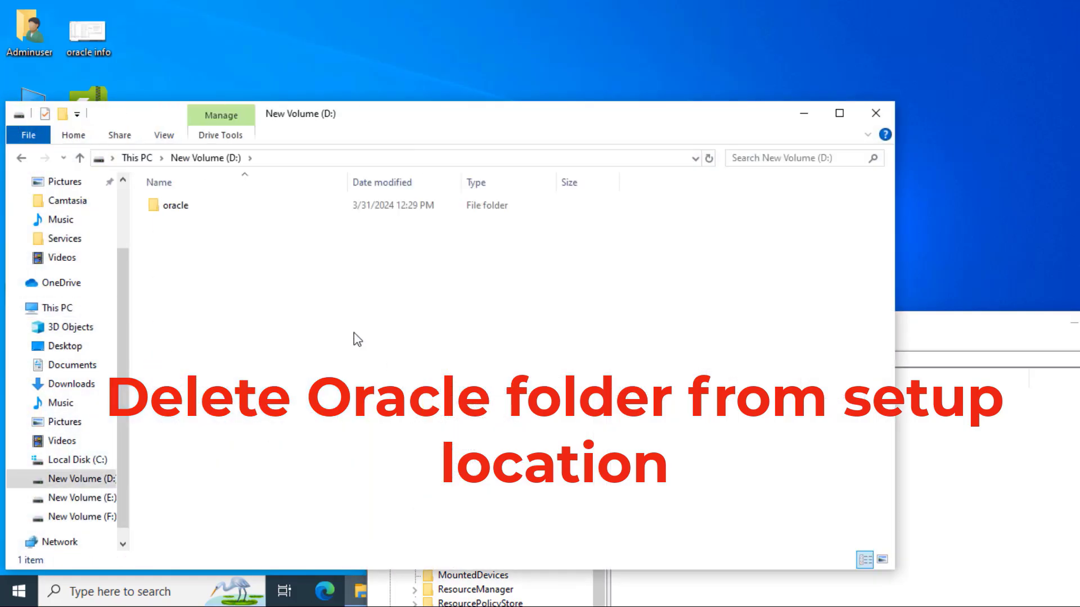
click(186, 213)
right_click(186, 212)
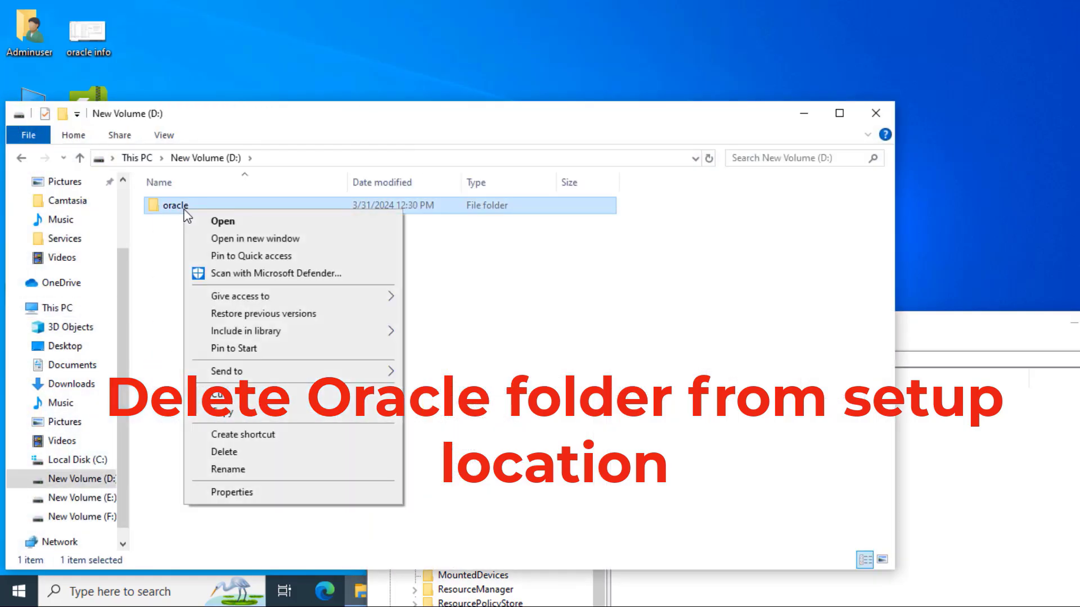
click(256, 452)
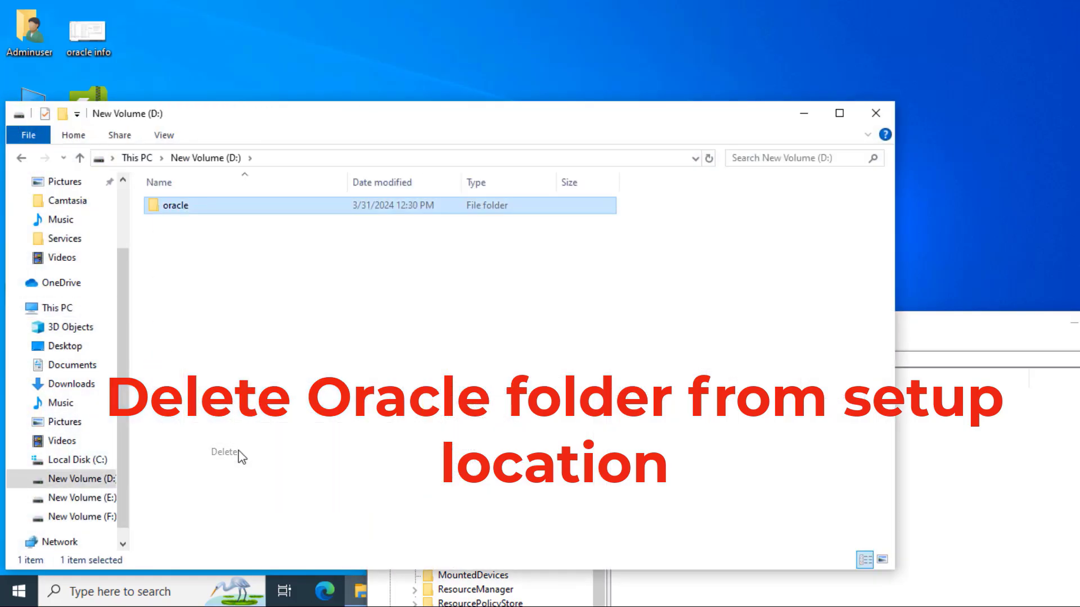
Step: Empty the Recycle Bin to permanently remove the oracle folder, then close the registry editor
click(803, 113)
right_click(42, 260)
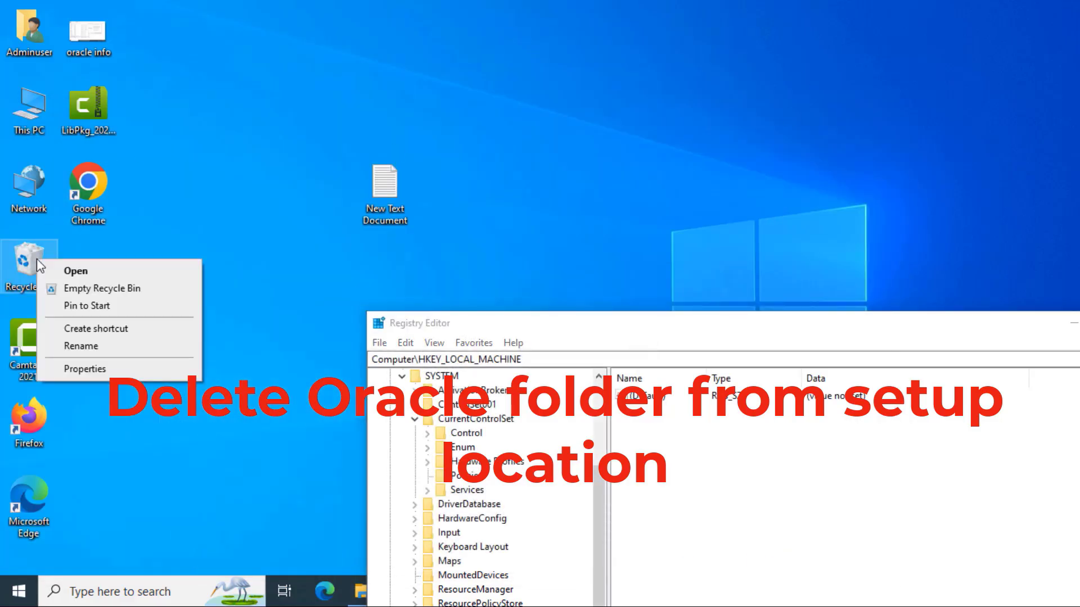
click(136, 289)
click(602, 360)
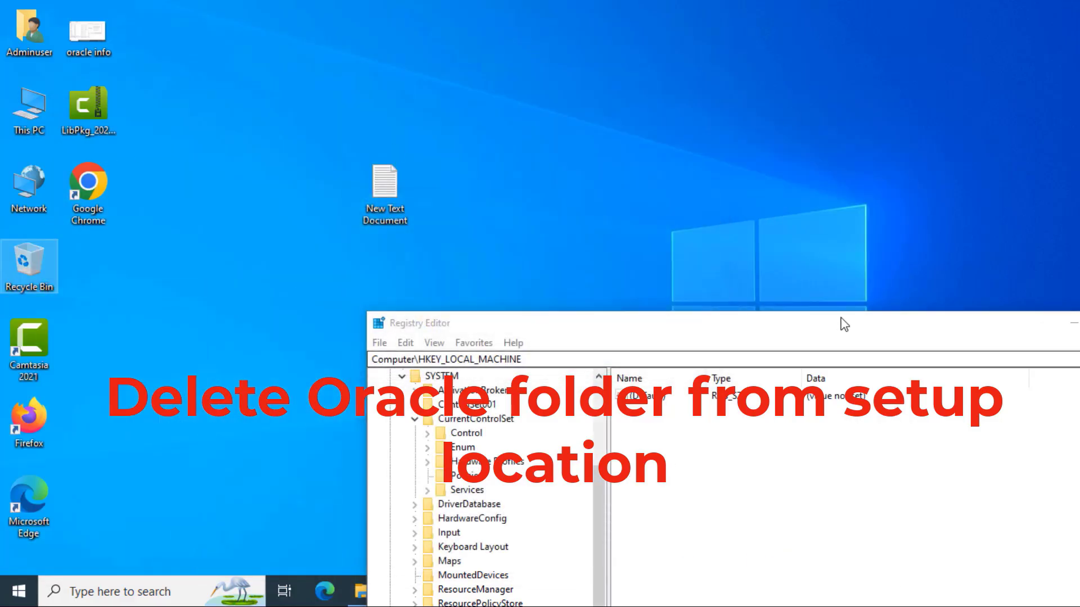
drag(842, 323, 408, 152)
click(714, 152)
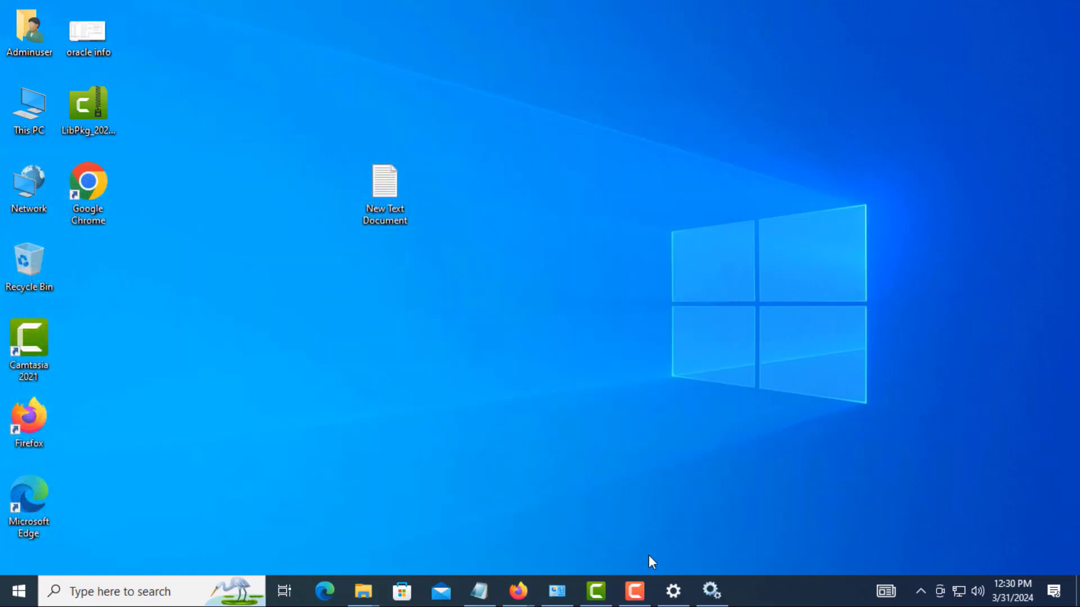
Step: Bring the Notepad uninstall checklist back up, then show the Start menu app list with SQL Plus
mouse_move(678, 599)
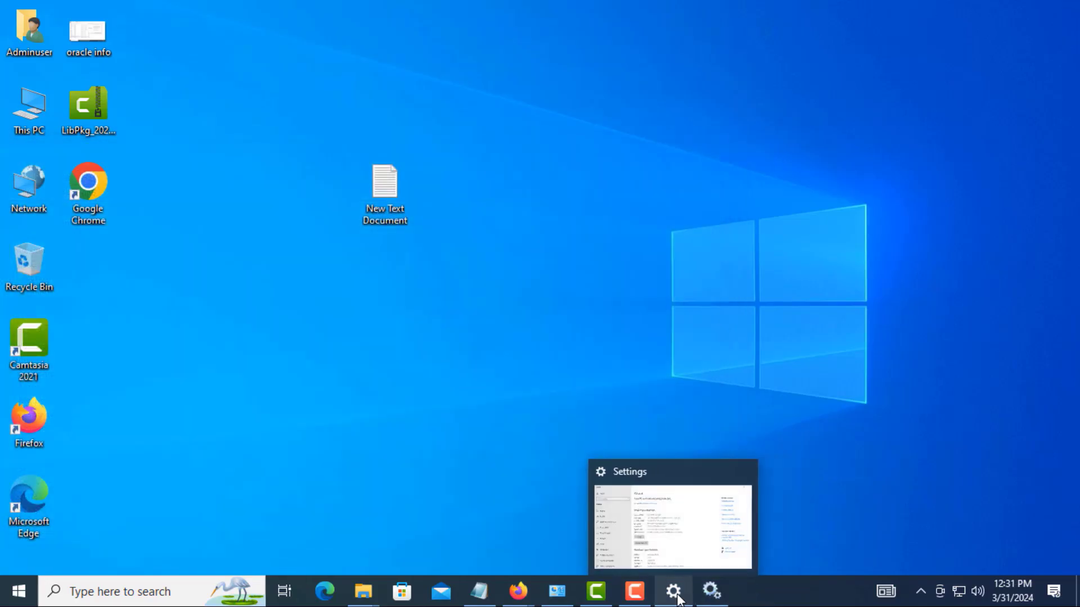
mouse_move(711, 592)
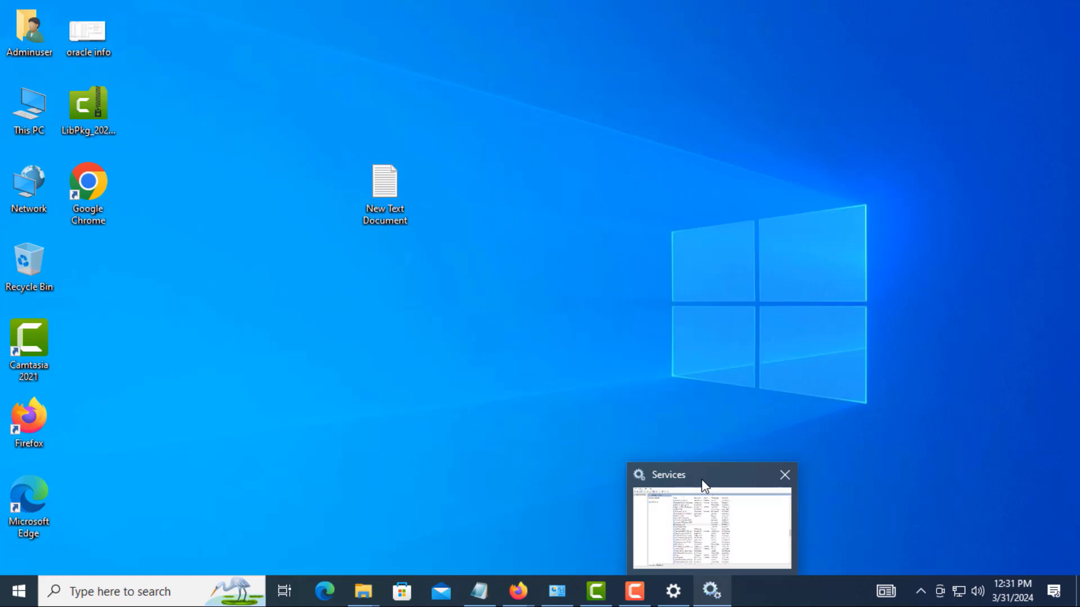
click(492, 595)
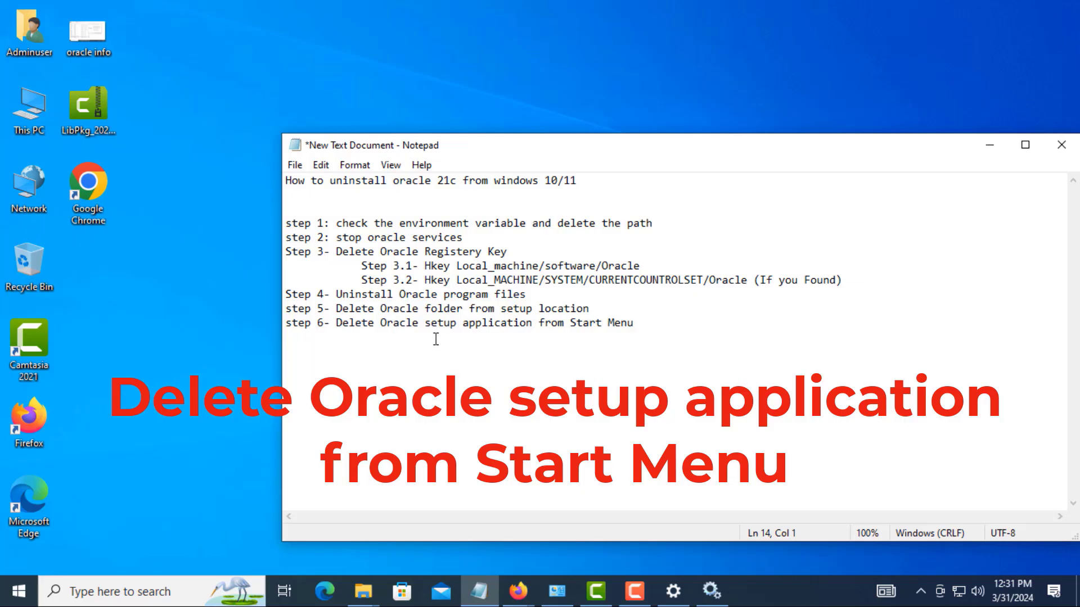
click(19, 591)
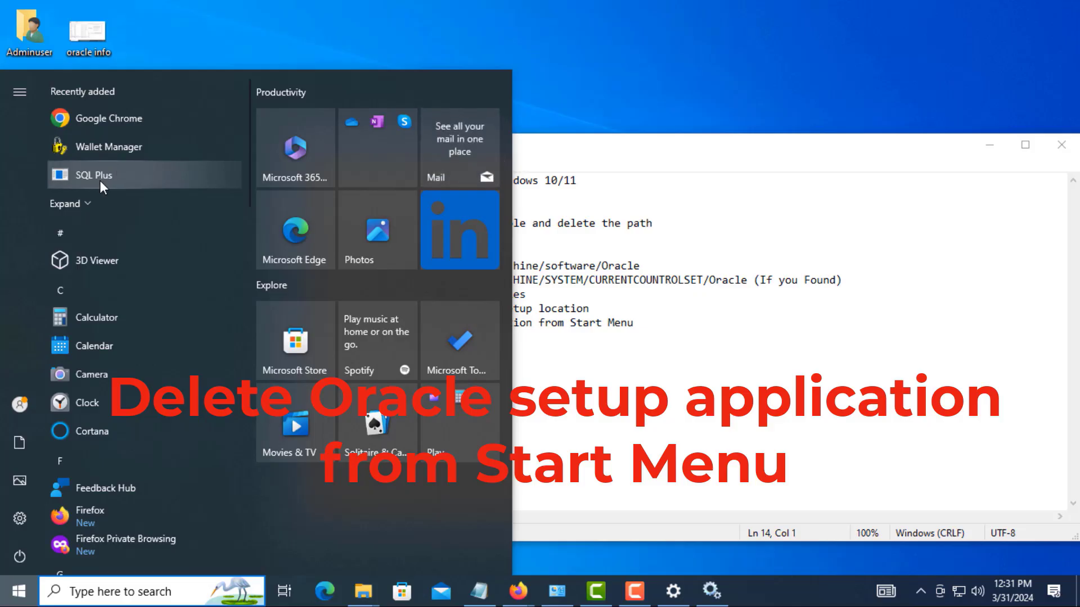
Step: Open the SQL Plus shortcut's location and trim the path to the Start Menu Programs folder
right_click(96, 173)
mouse_move(134, 217)
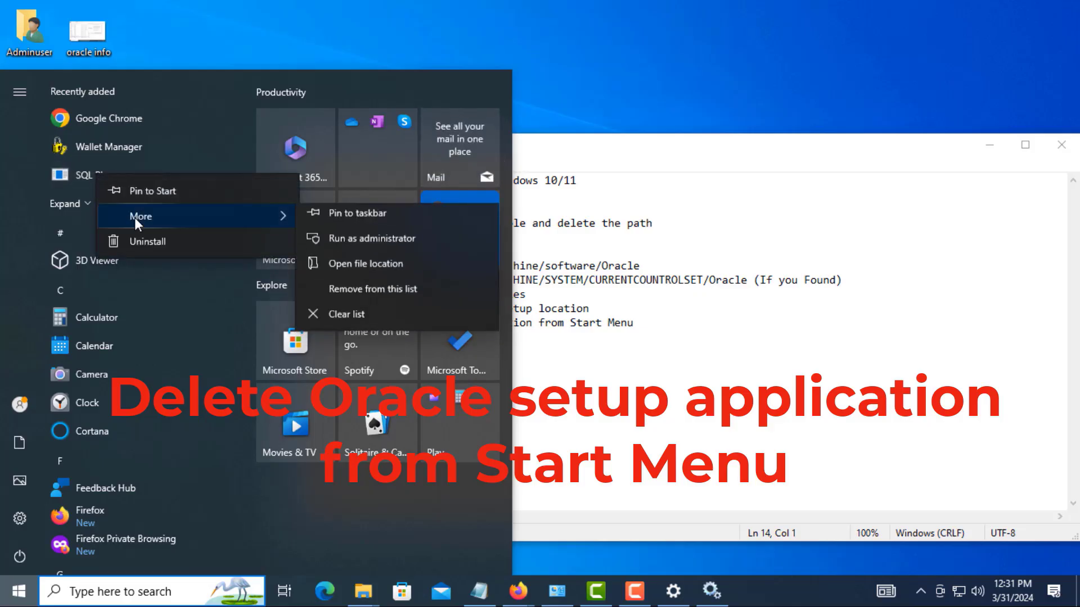
click(384, 271)
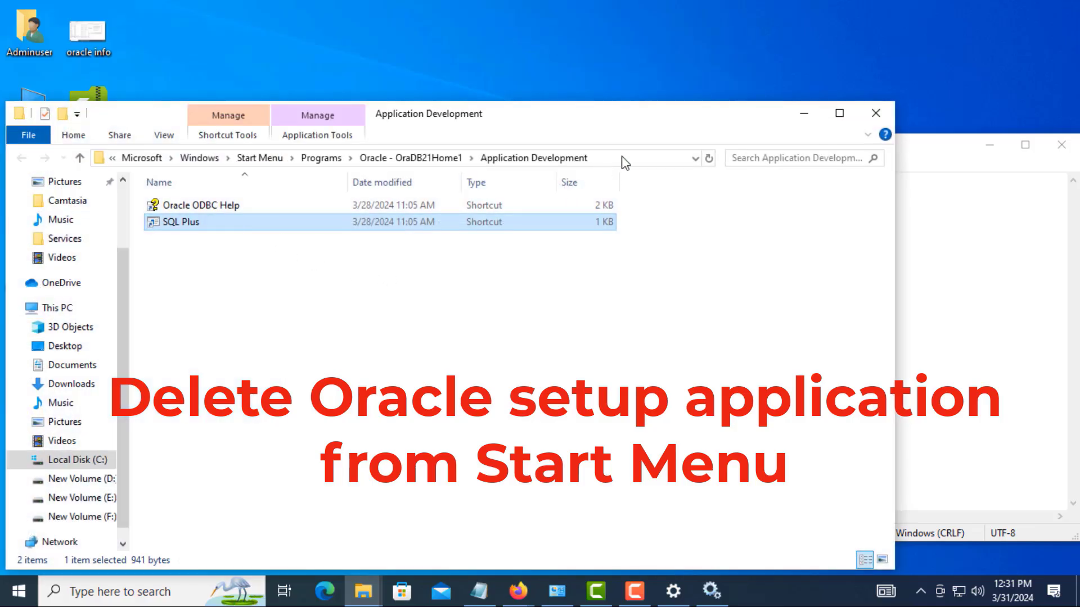
click(624, 163)
click(391, 158)
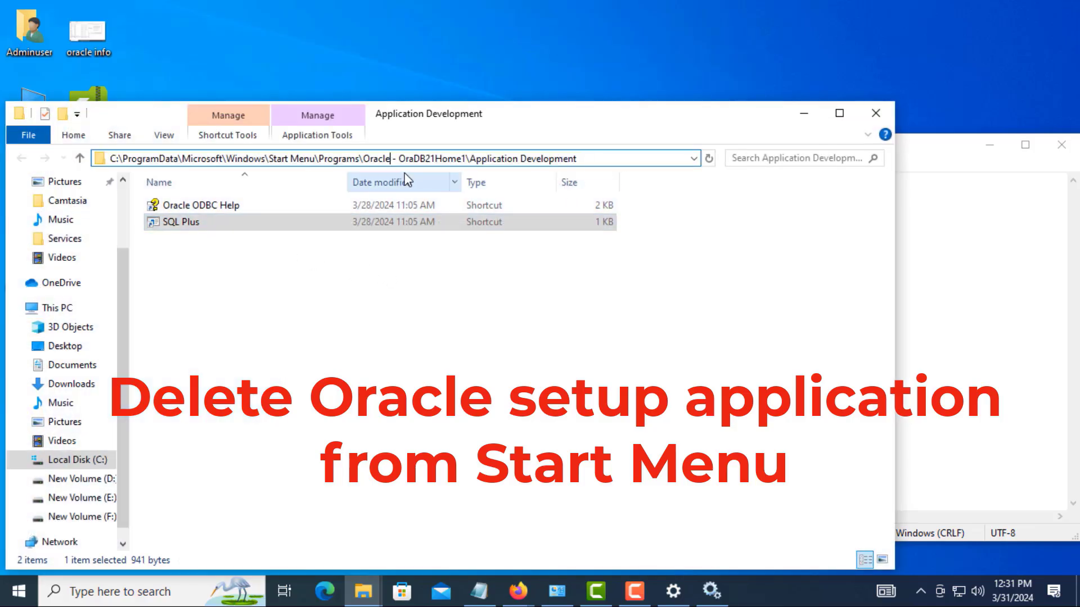
click(362, 159)
key(shift+End)
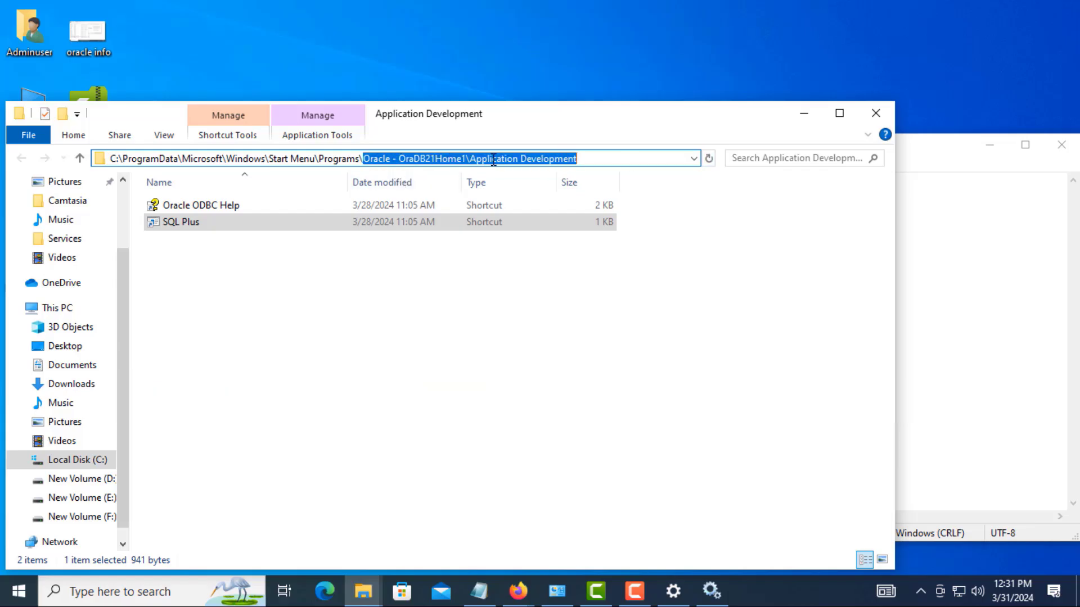
key(BackSpace)
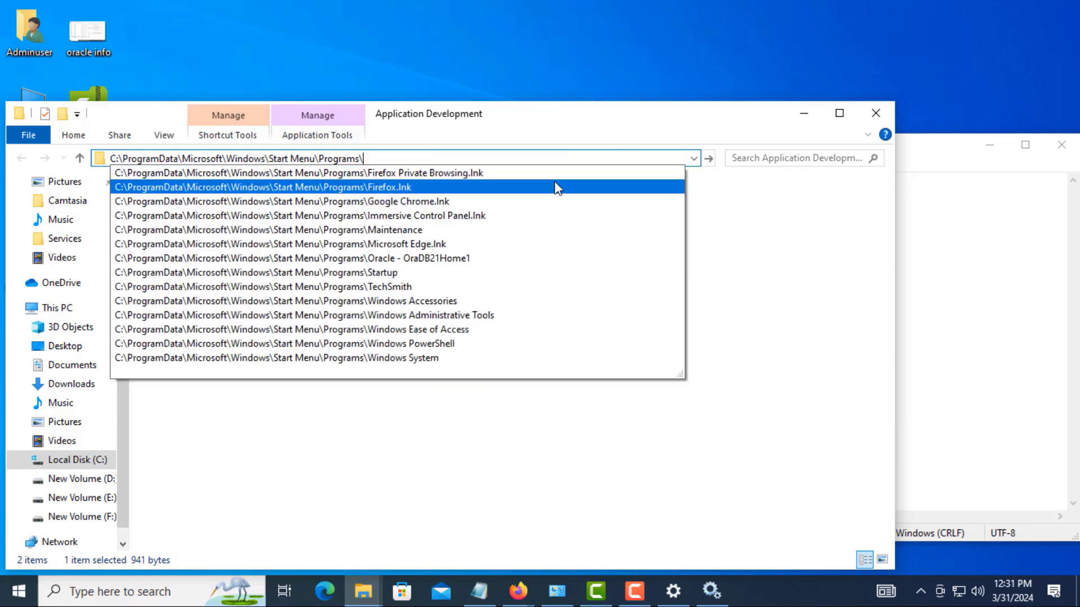
key(Return)
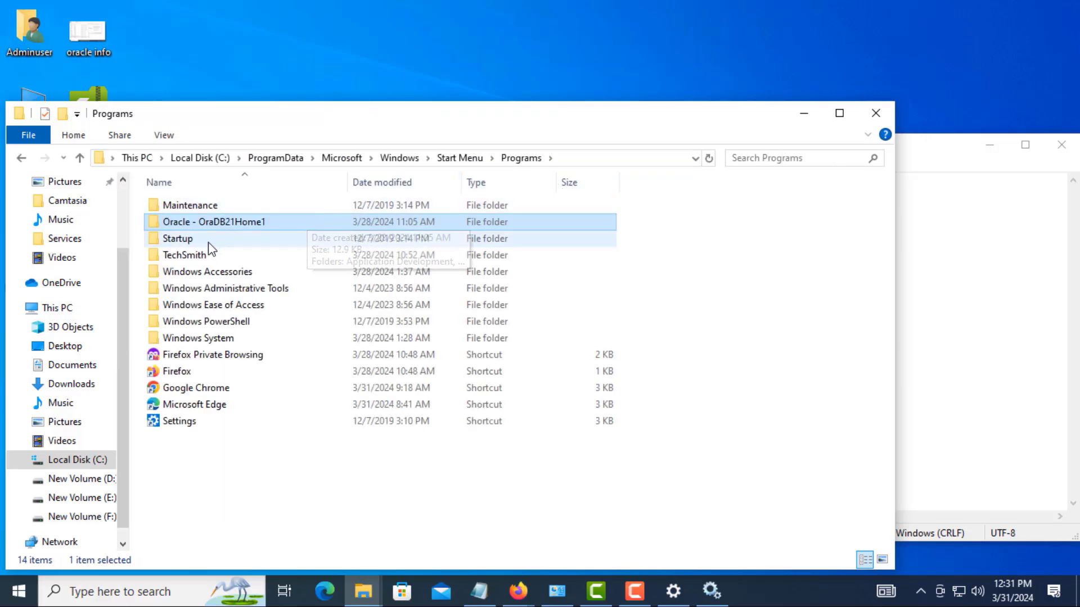
Step: Delete the Oracle - OraDB21Home1 folder and close File Explorer
right_click(188, 225)
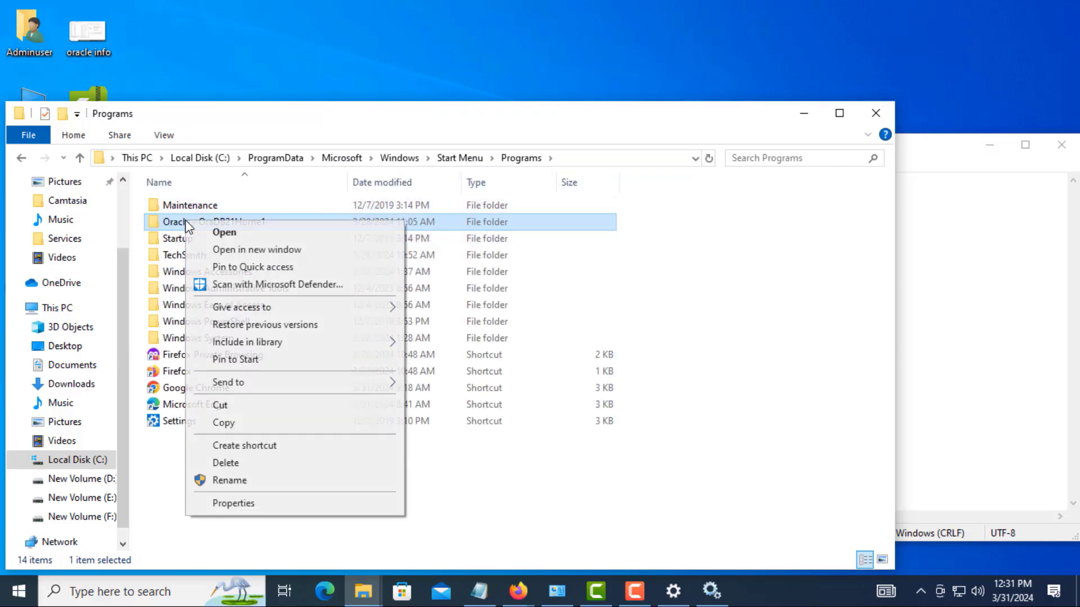
click(229, 471)
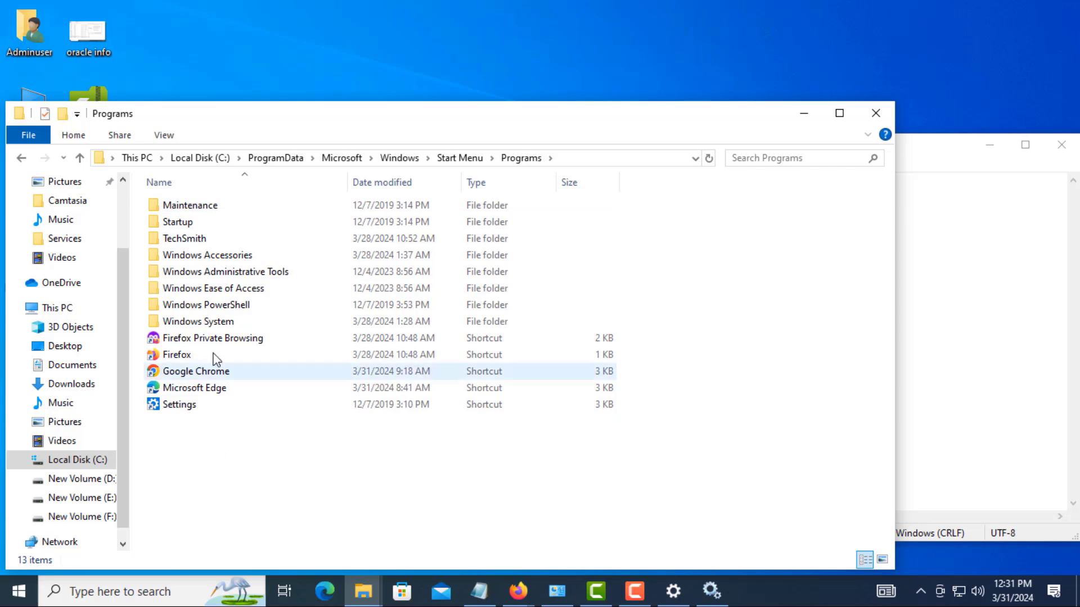
click(876, 113)
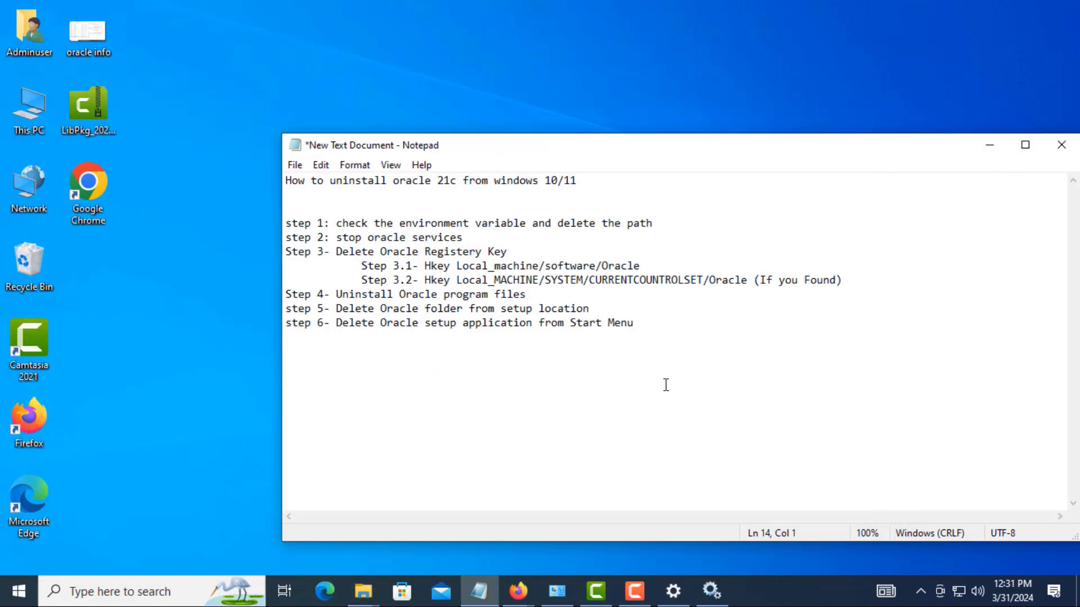
Step: Add the line 'now restart your pc' after step 6 and save the checklist
click(657, 325)
key(Return)
text(now restart your pc)
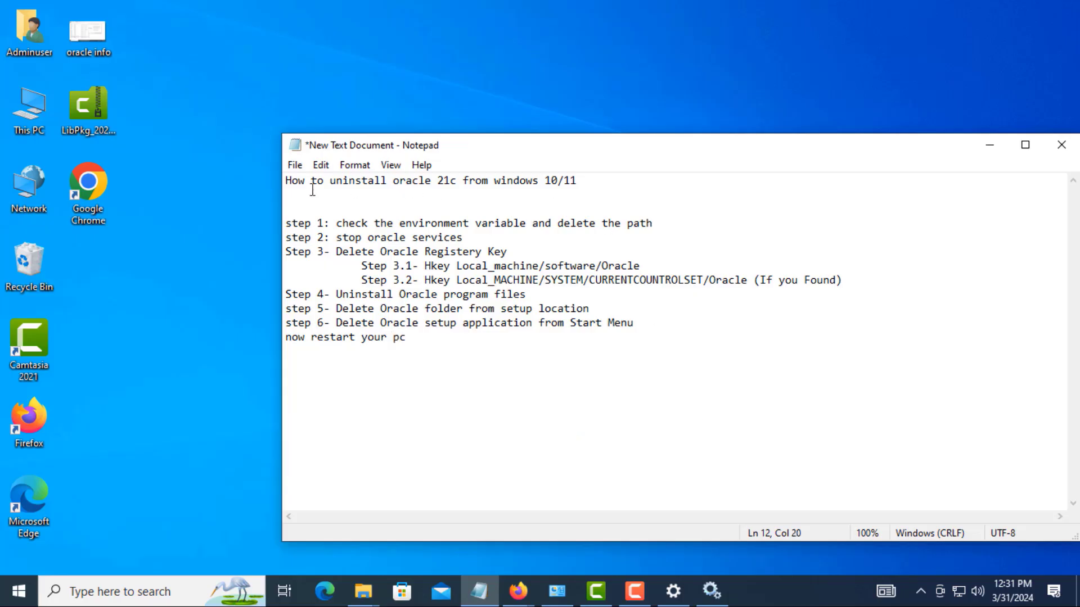
click(295, 165)
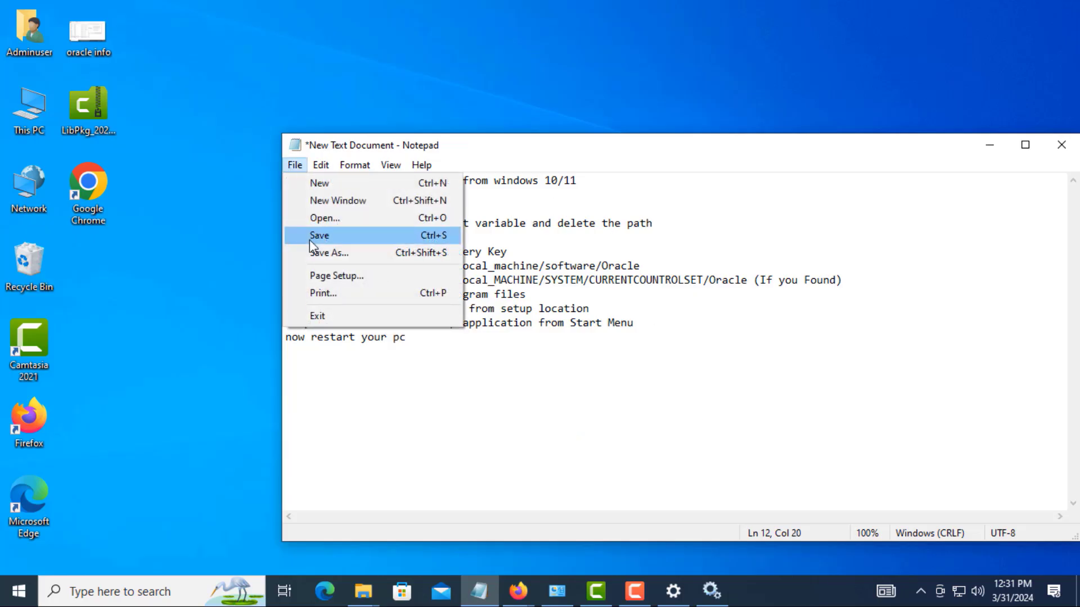
click(311, 238)
click(636, 595)
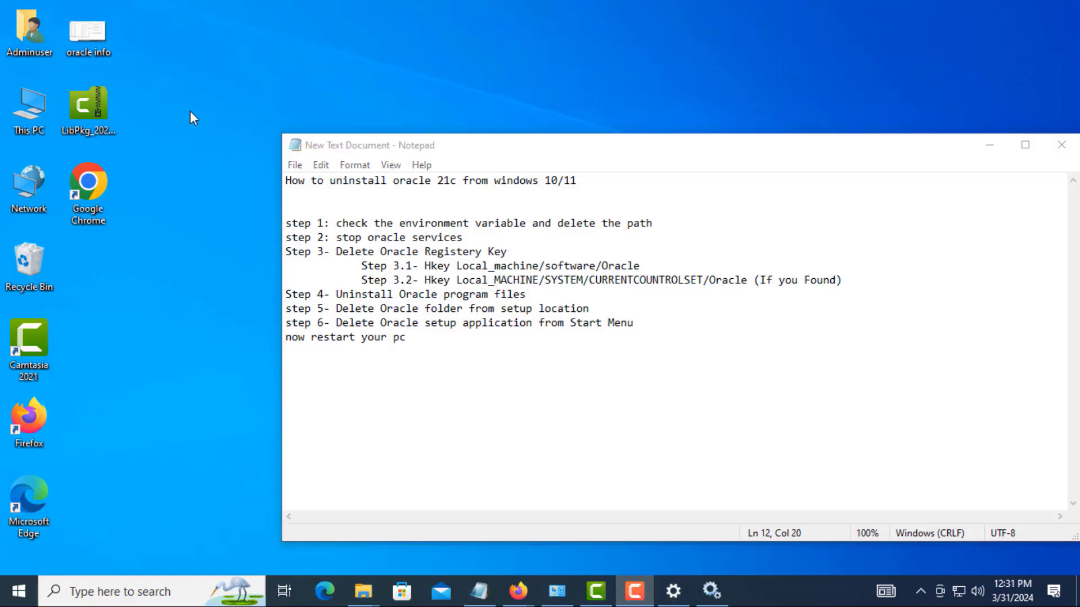